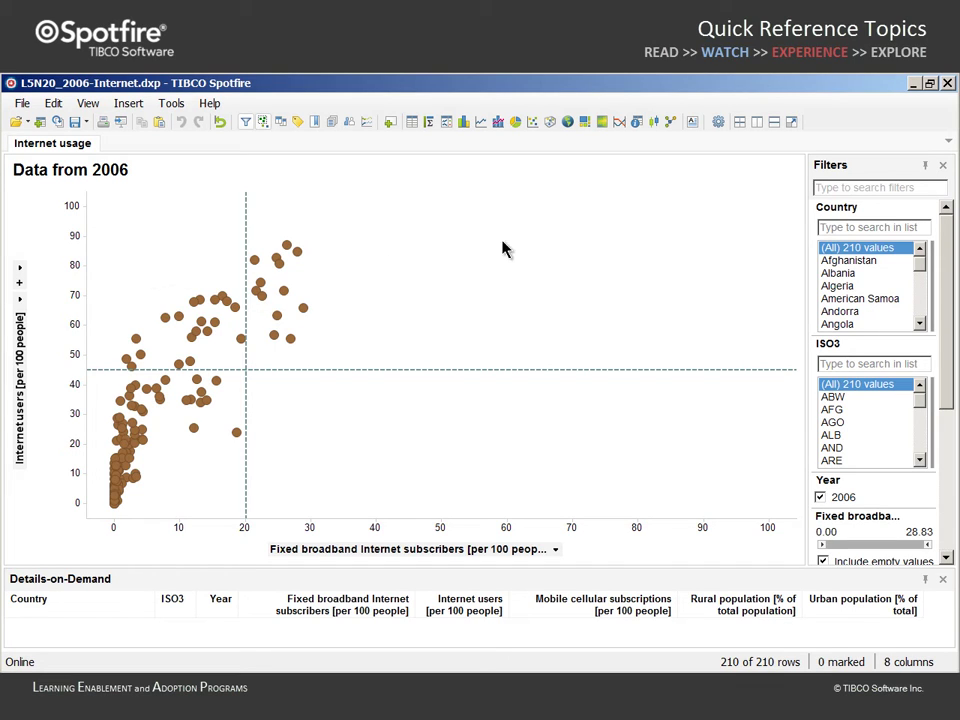
Show the Lists panel and mark the nine countries with 10–20 broadband subscribers and under 45% internet users.
left_click(872, 222)
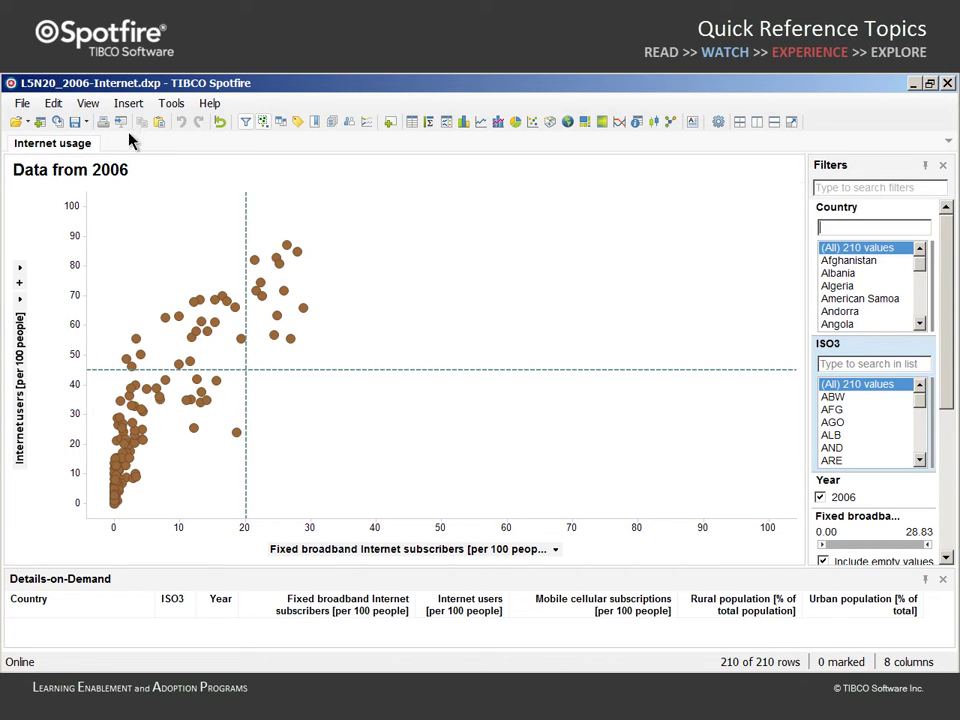
left_click(89, 104)
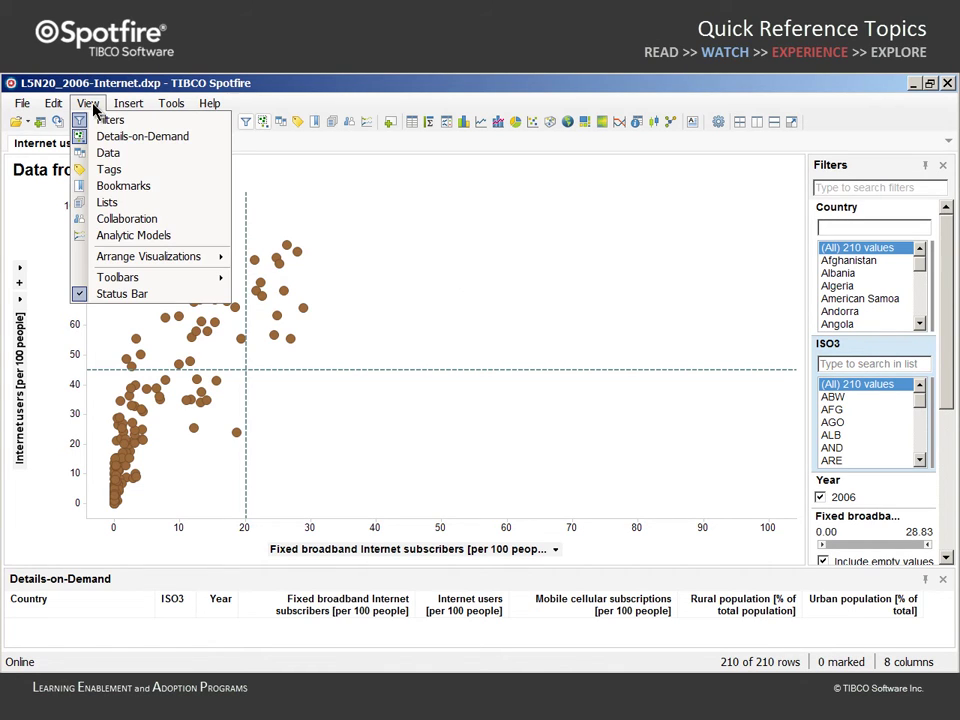
left_click(106, 203)
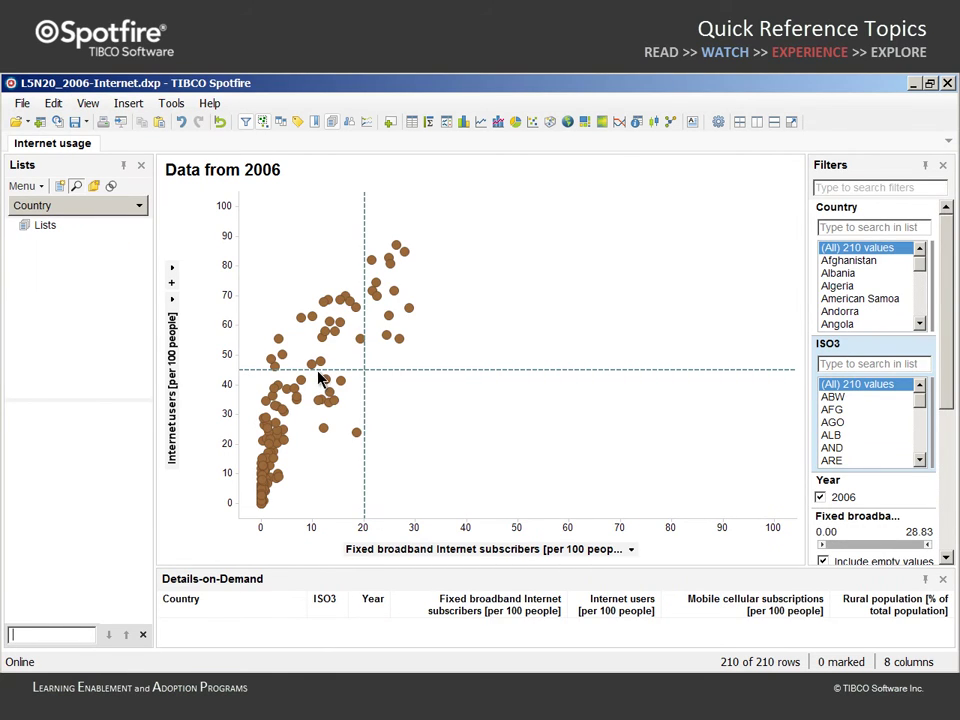
left_click_drag(314, 374, 363, 455)
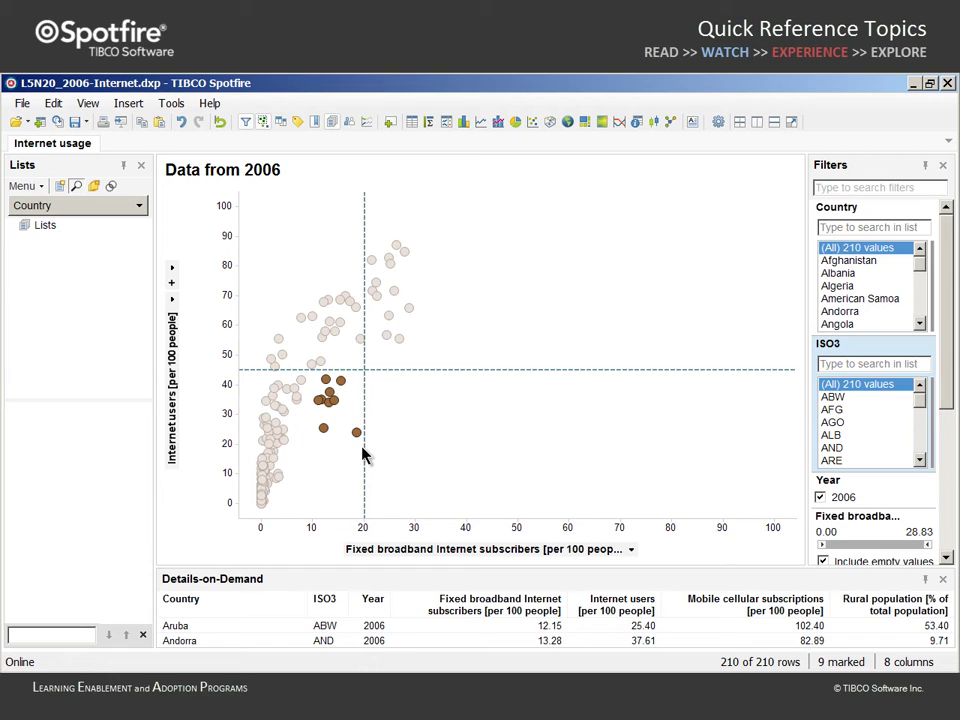
Identify list items by ISO3 and save the nine marked countries as the list 'High Potential'.
left_click(139, 205)
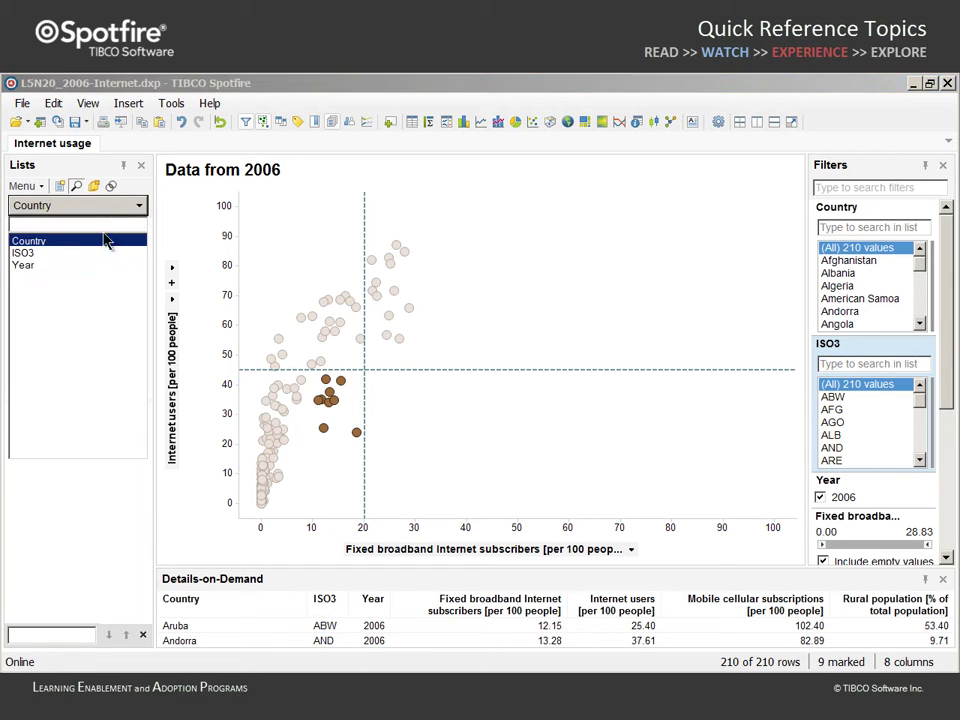
left_click(60, 255)
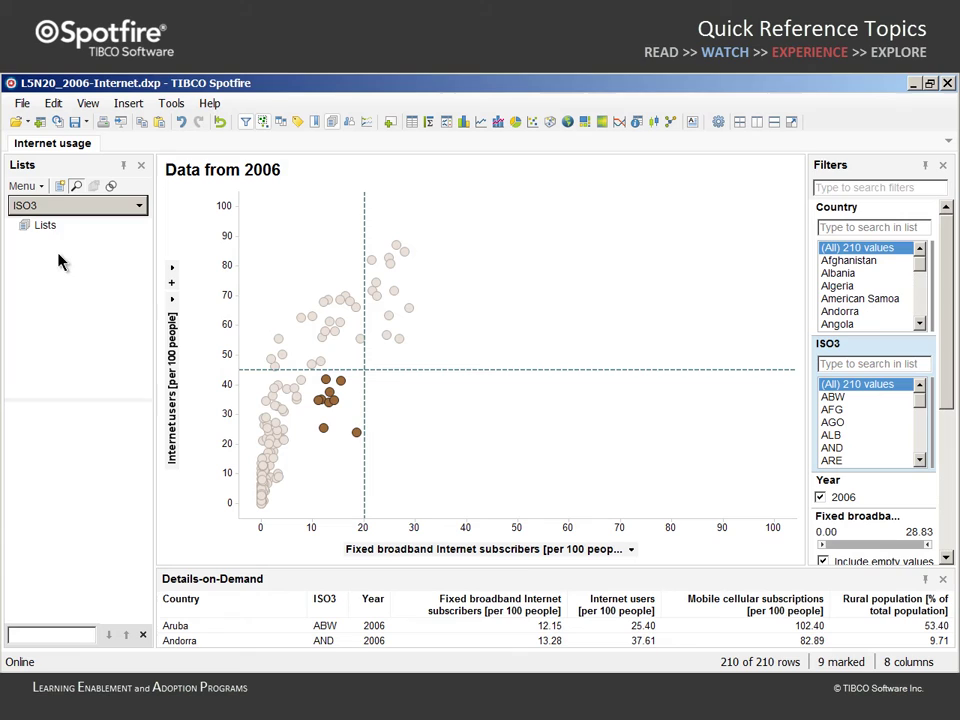
left_click(43, 189)
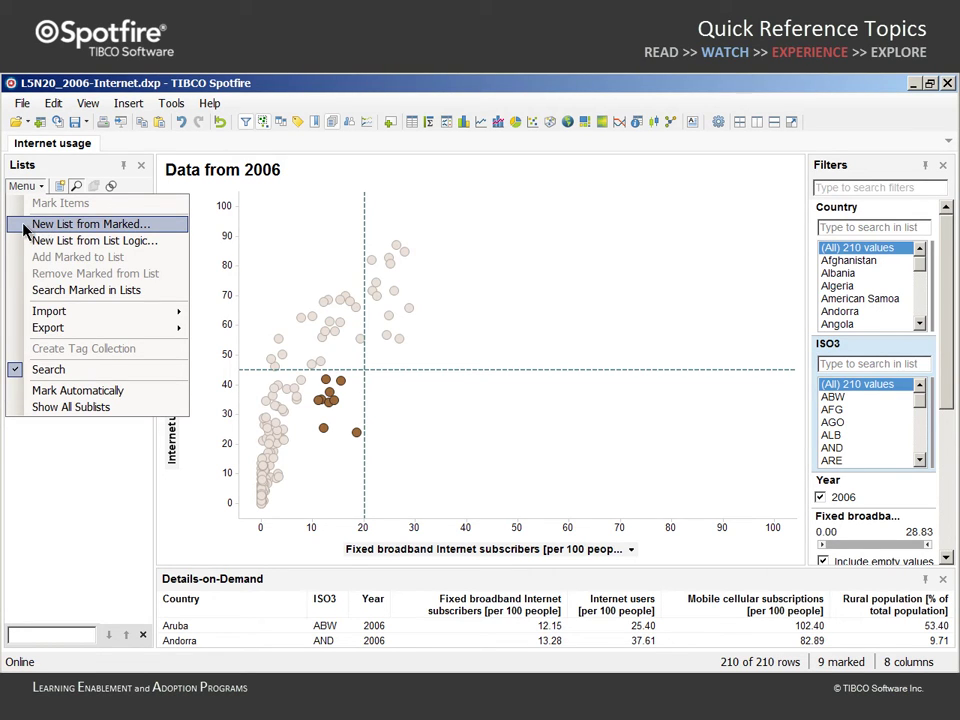
left_click(24, 226)
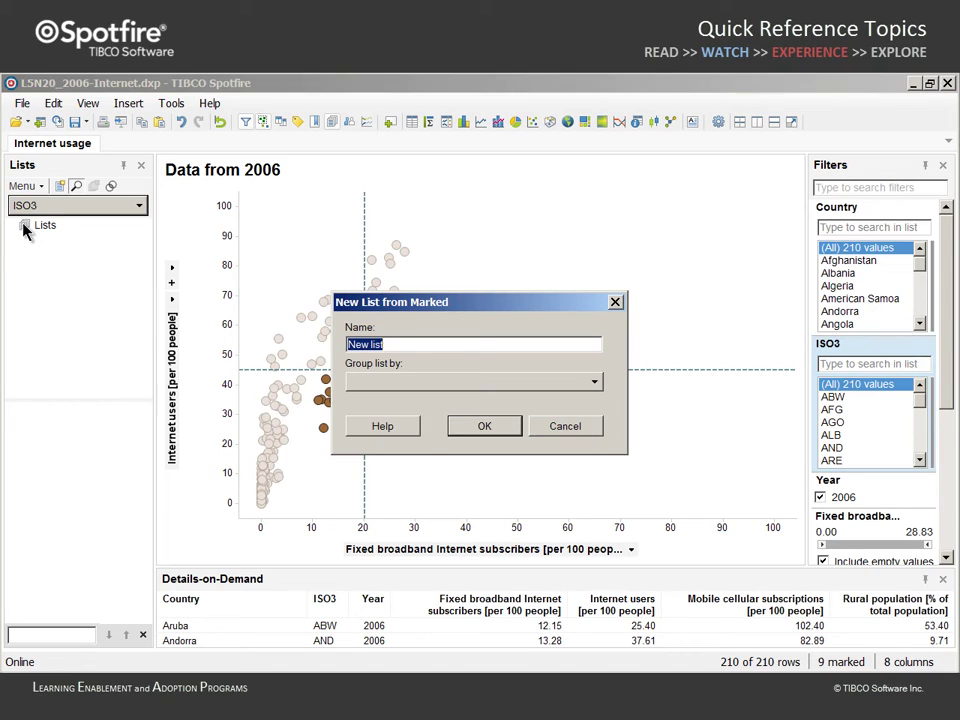
type("High Potential")
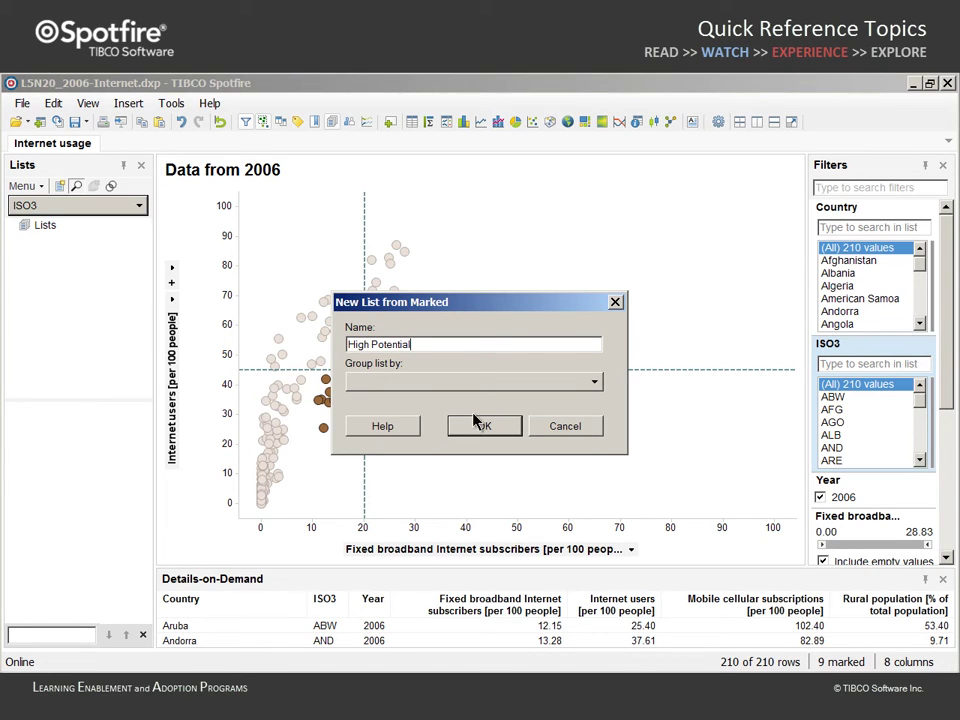
left_click(481, 428)
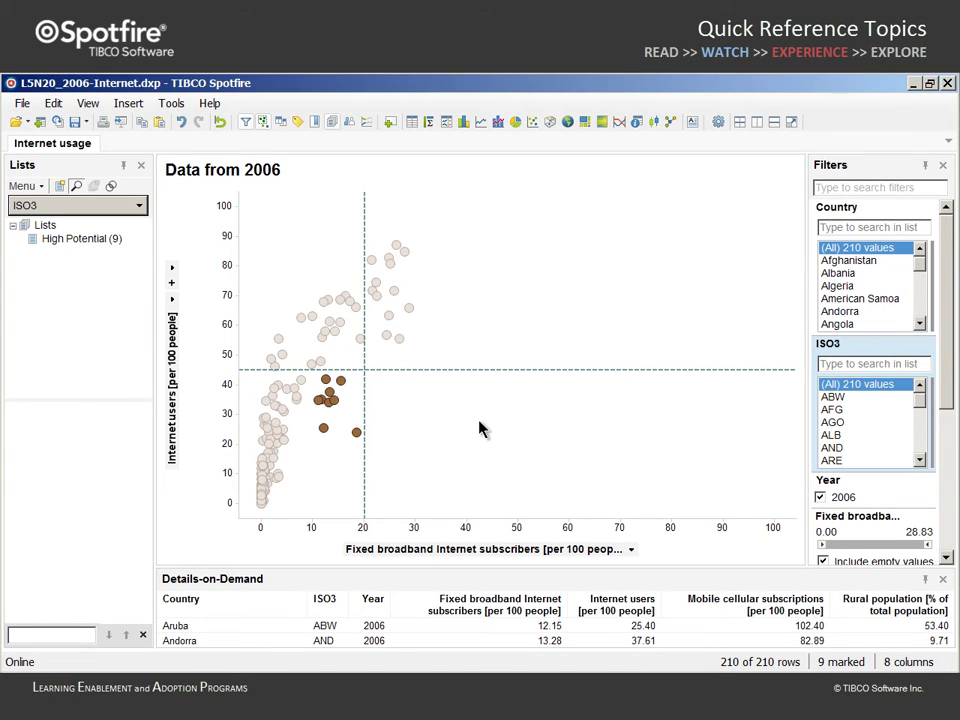
left_click(78, 241)
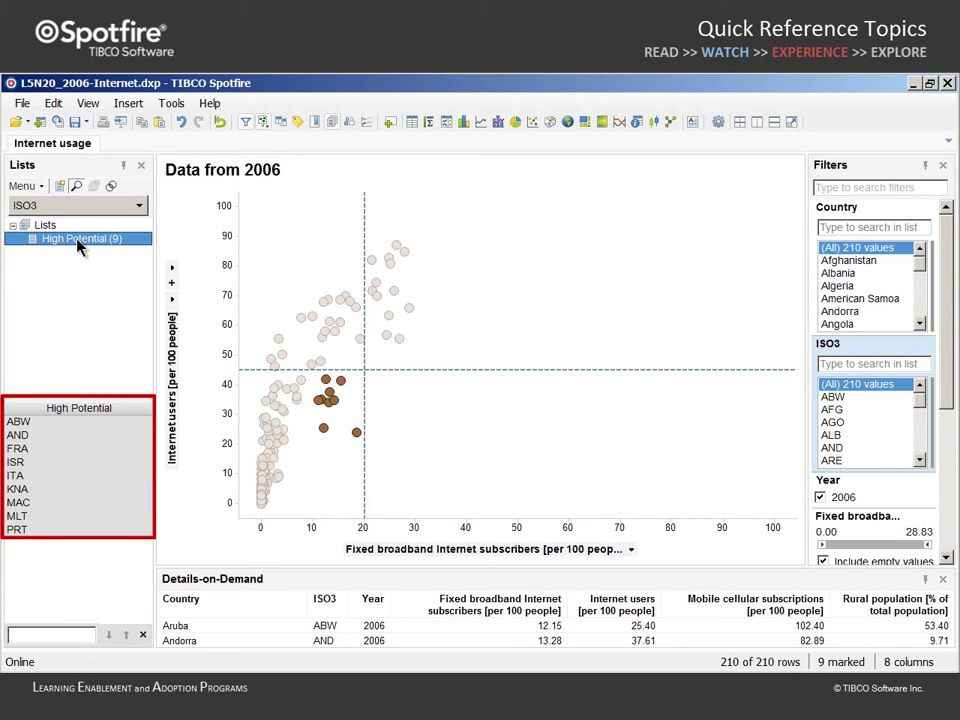
Mark the 136 near-zero broadband countries and save them as the list 'Low Potential'.
mouse_move(256, 514)
left_mouse_down()
mouse_move(293, 462)
mouse_move(288, 423)
mouse_move(254, 413)
mouse_move(245, 482)
mouse_move(275, 512)
left_mouse_up()
left_click(47, 226)
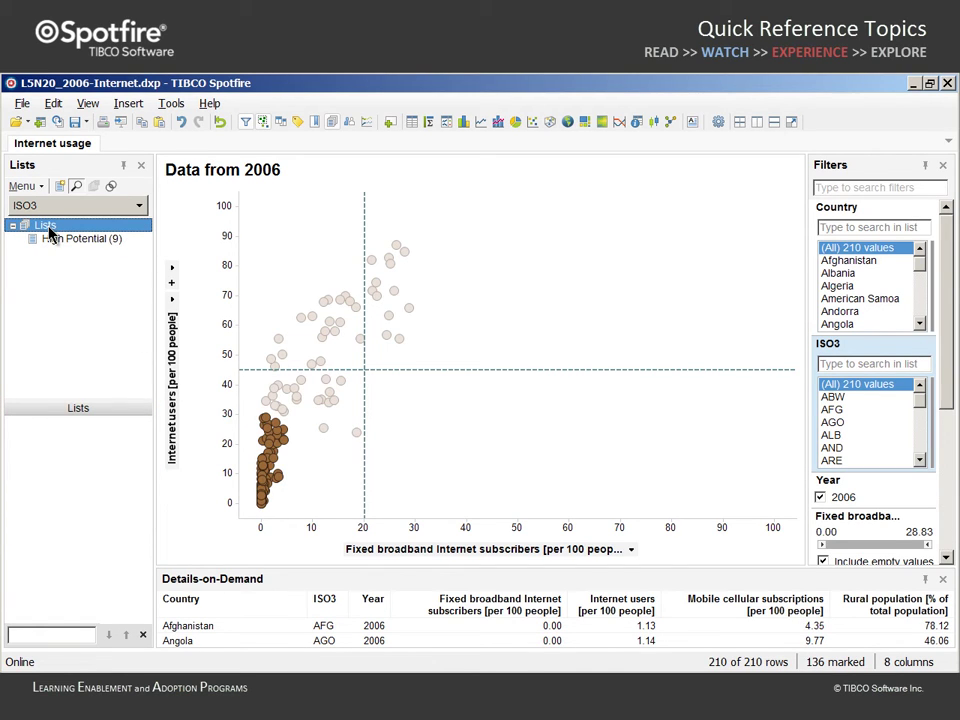
left_click(30, 187)
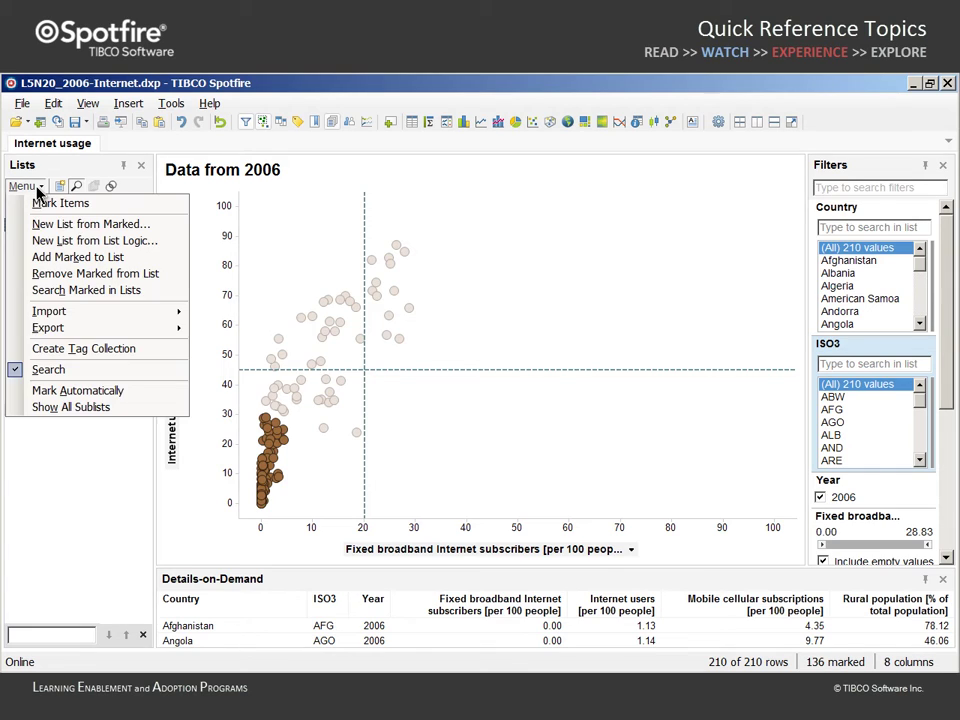
left_click(18, 227)
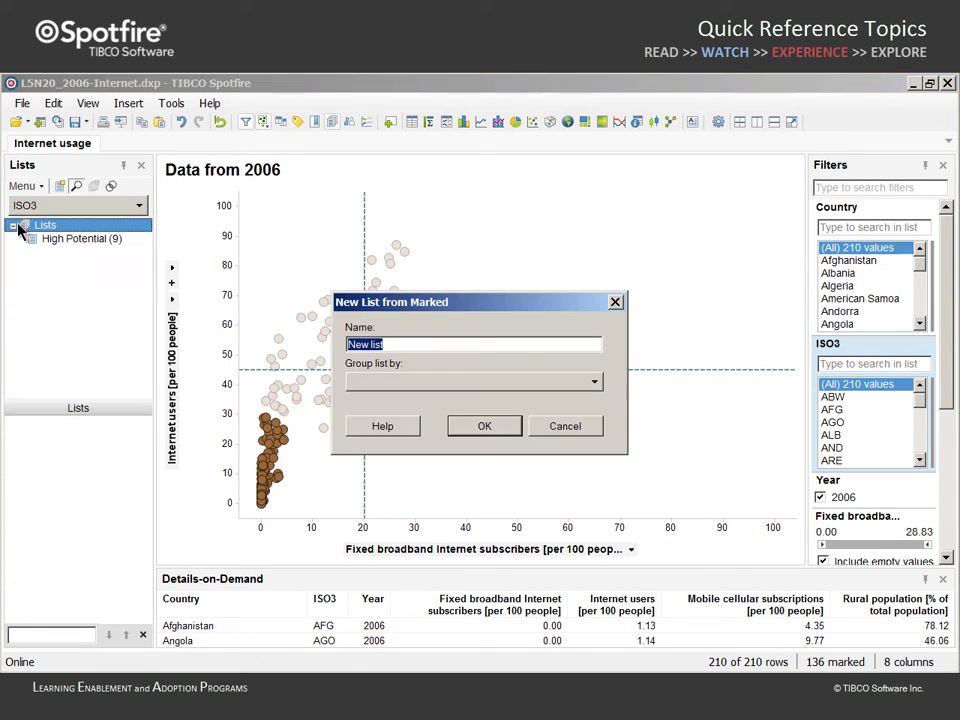
type("Low Potential")
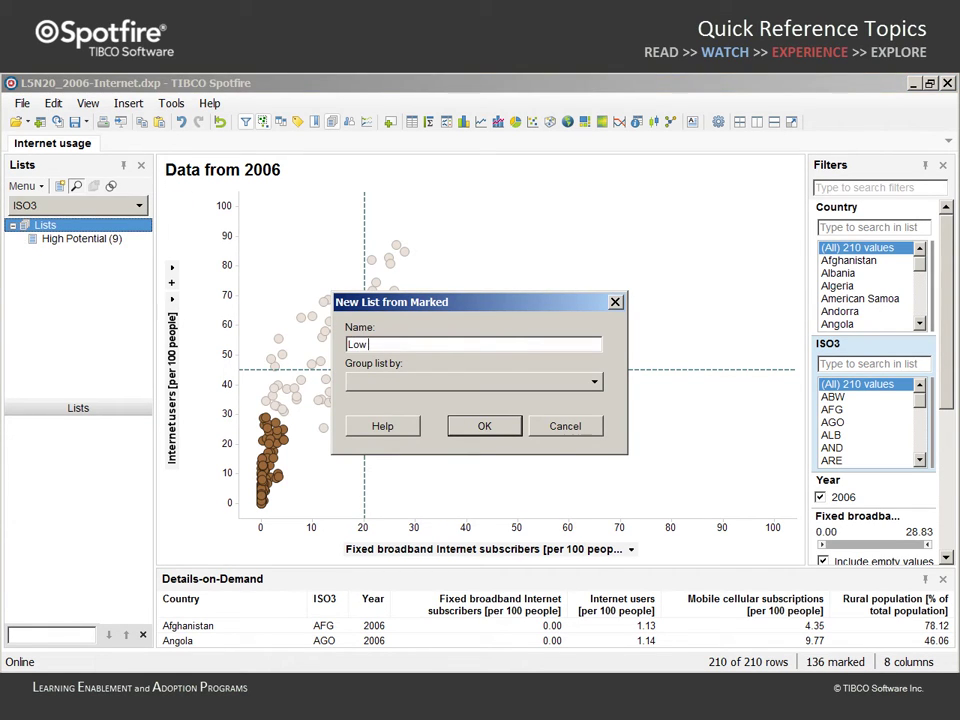
left_click(480, 428)
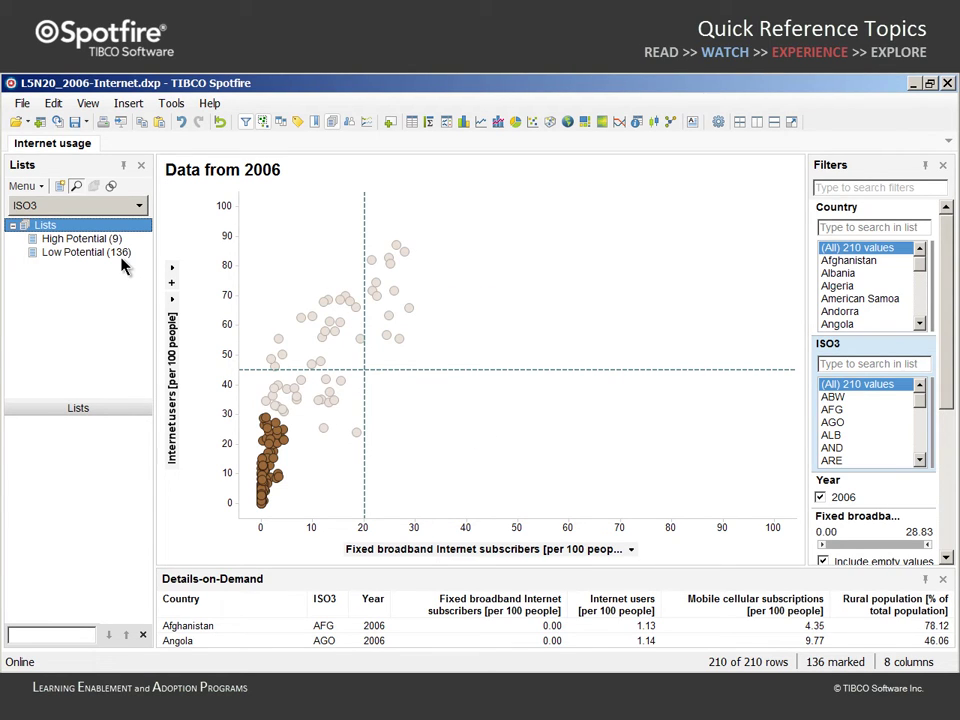
Show the Low Potential codes and search them for 'c', then 'col', to find COL.
left_click(89, 253)
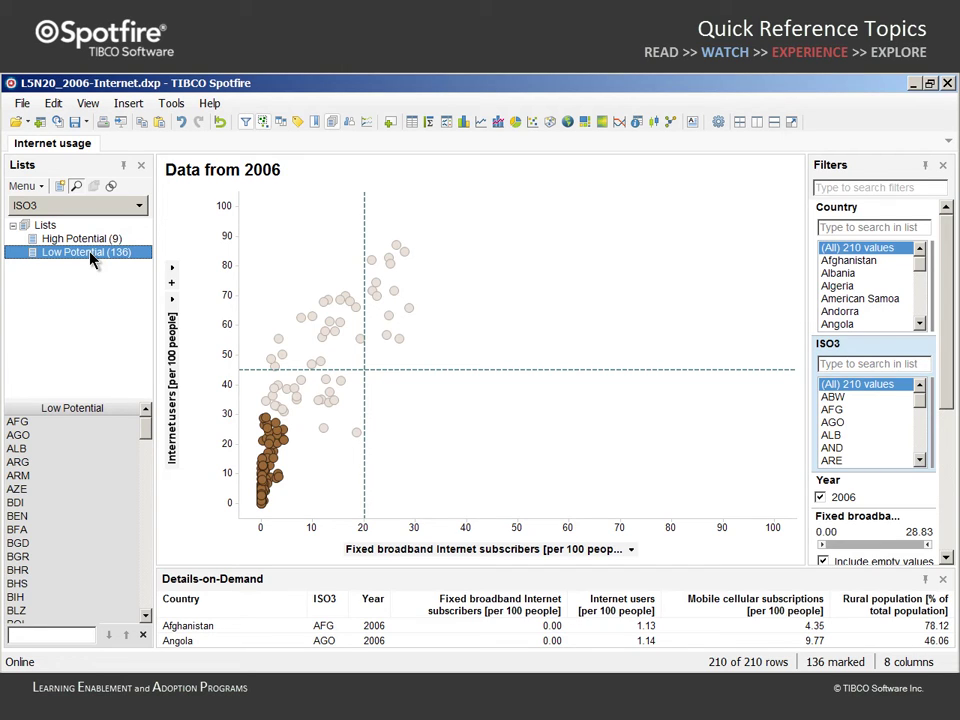
left_click(27, 637)
type("c")
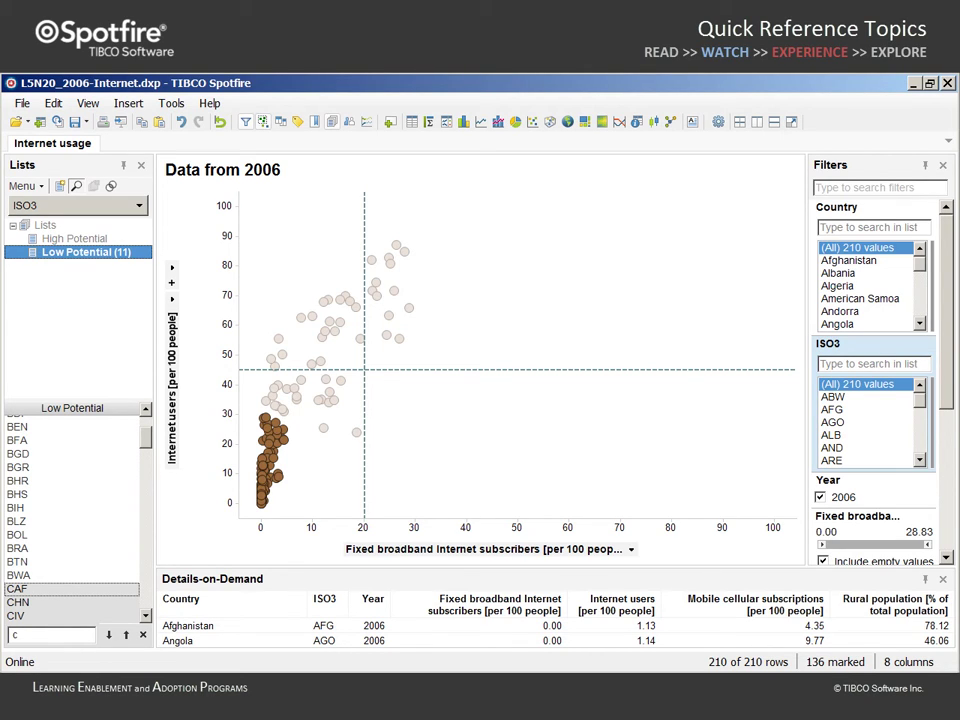
left_click(110, 636)
left_click(110, 636)
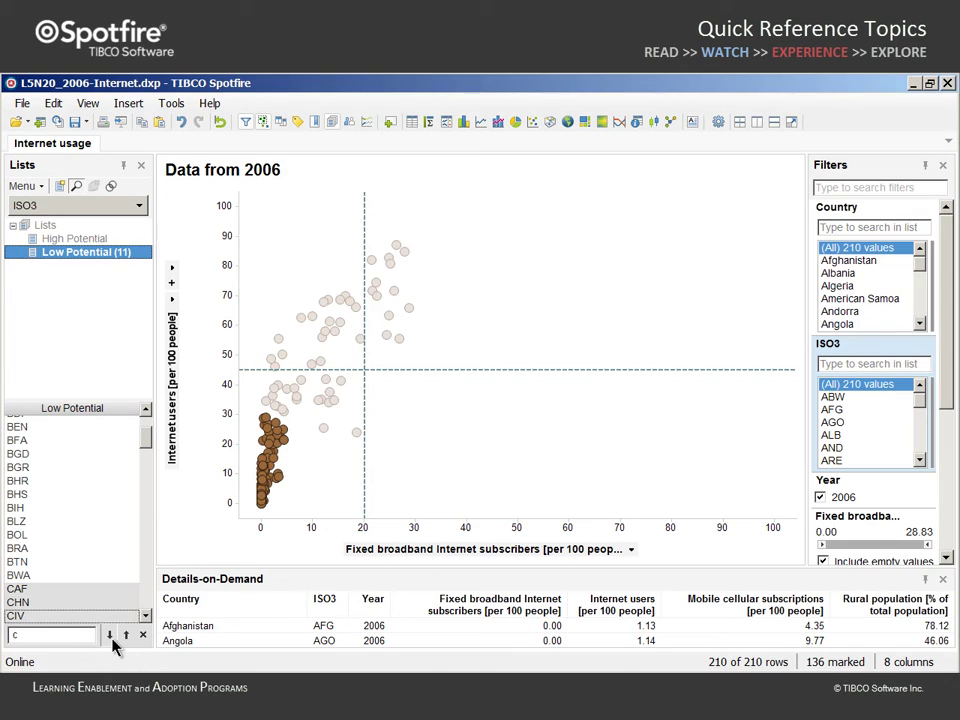
left_click(110, 636)
left_click(112, 640)
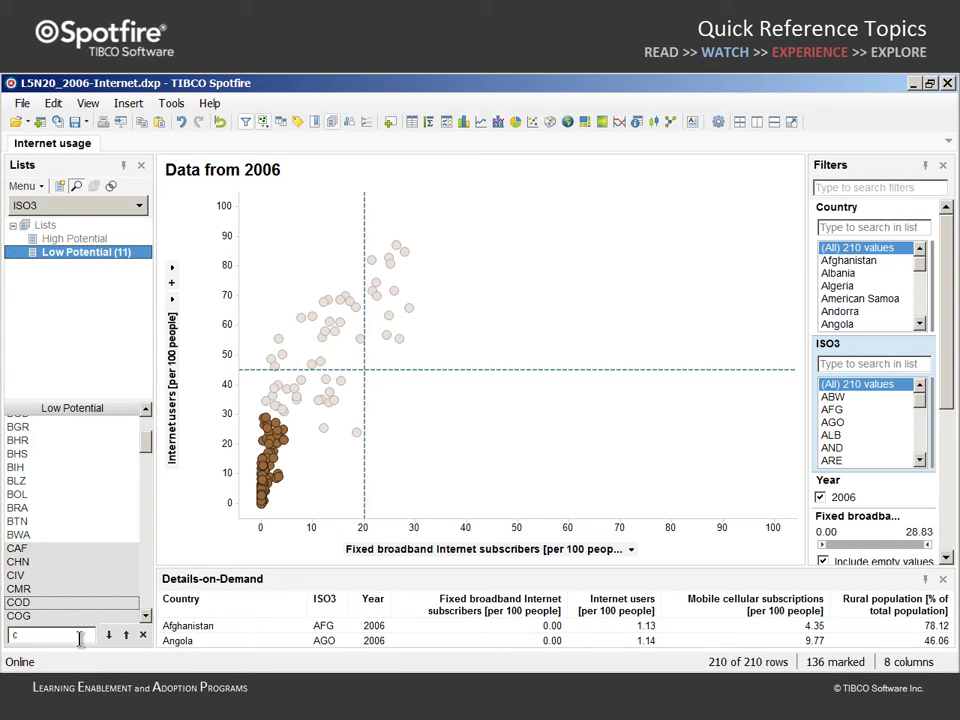
type("ol")
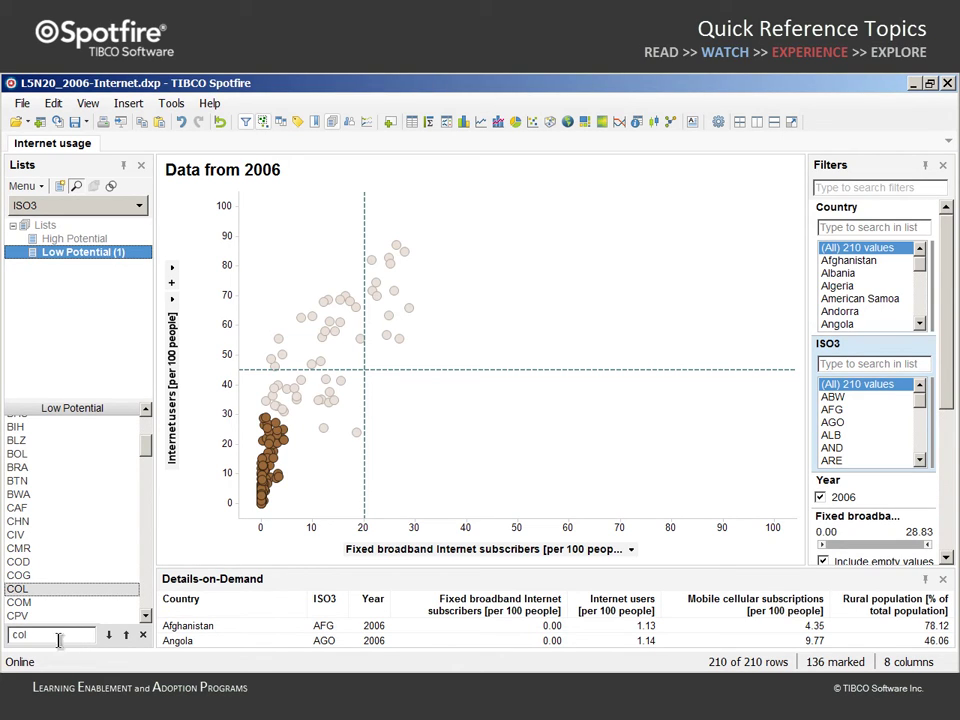
Mark the 20 low-broadband, high-internet countries and save them as the list 'Moderate Potential'.
left_click(143, 636)
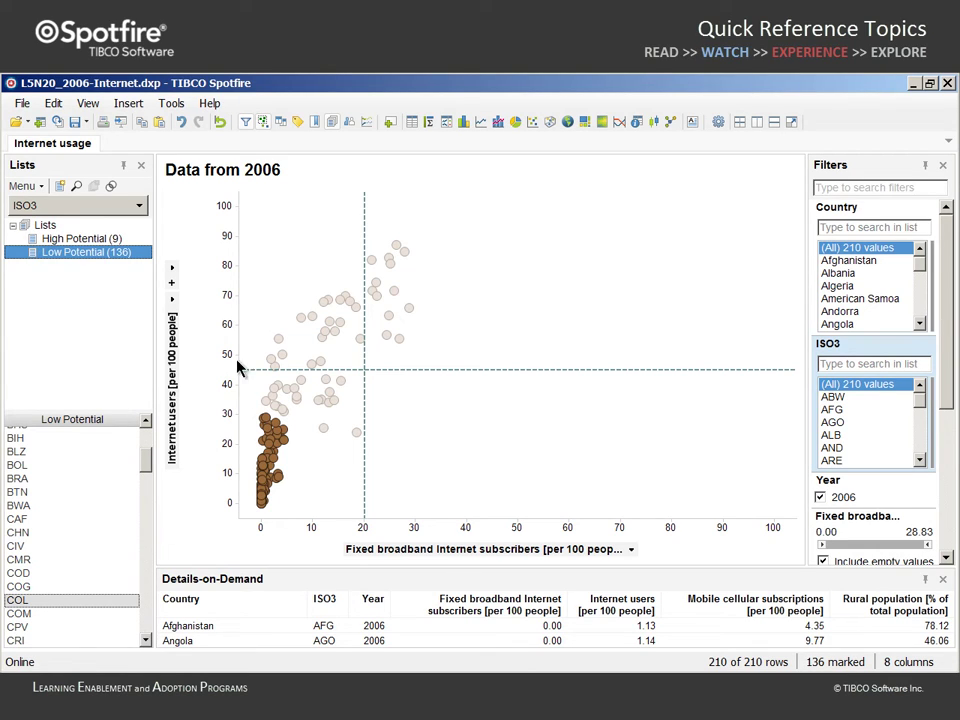
left_click_drag(249, 276, 364, 373)
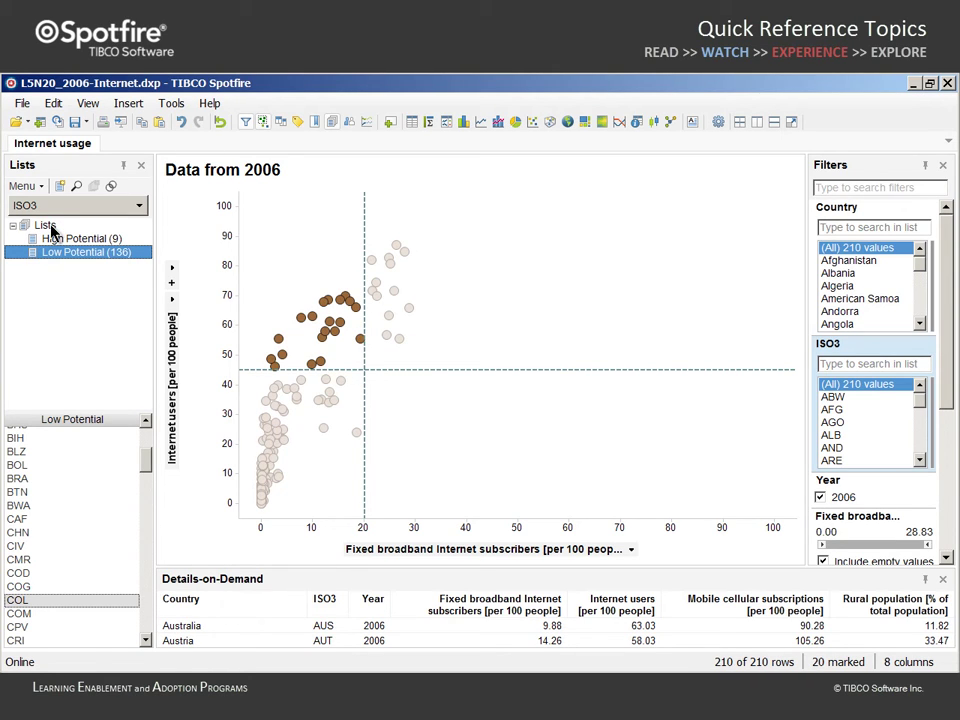
left_click(45, 225)
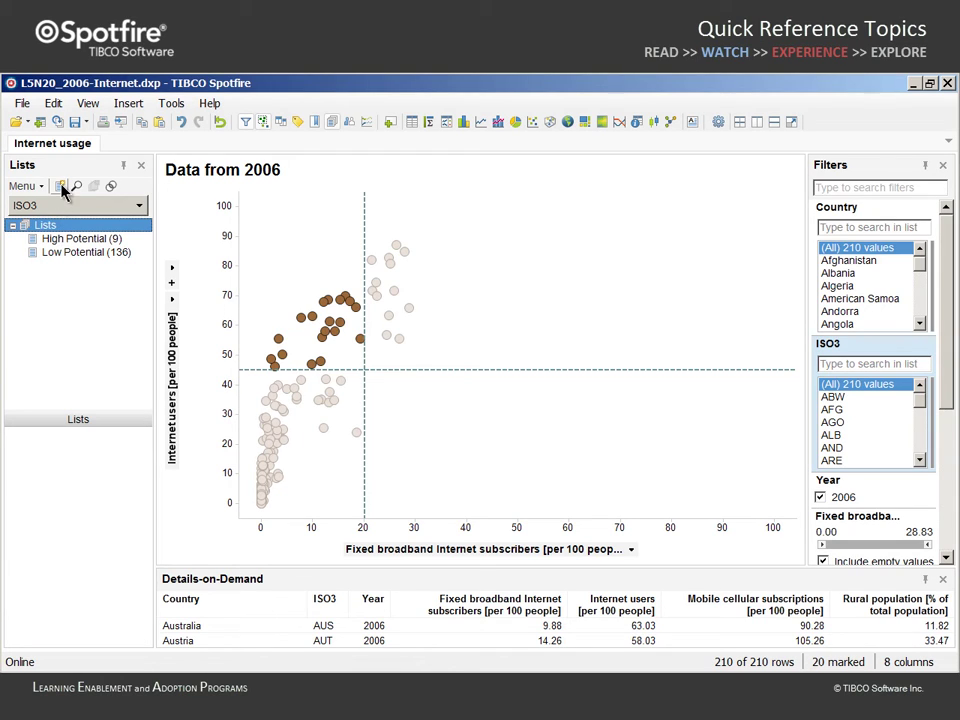
left_click(60, 187)
type("Moderate Potential")
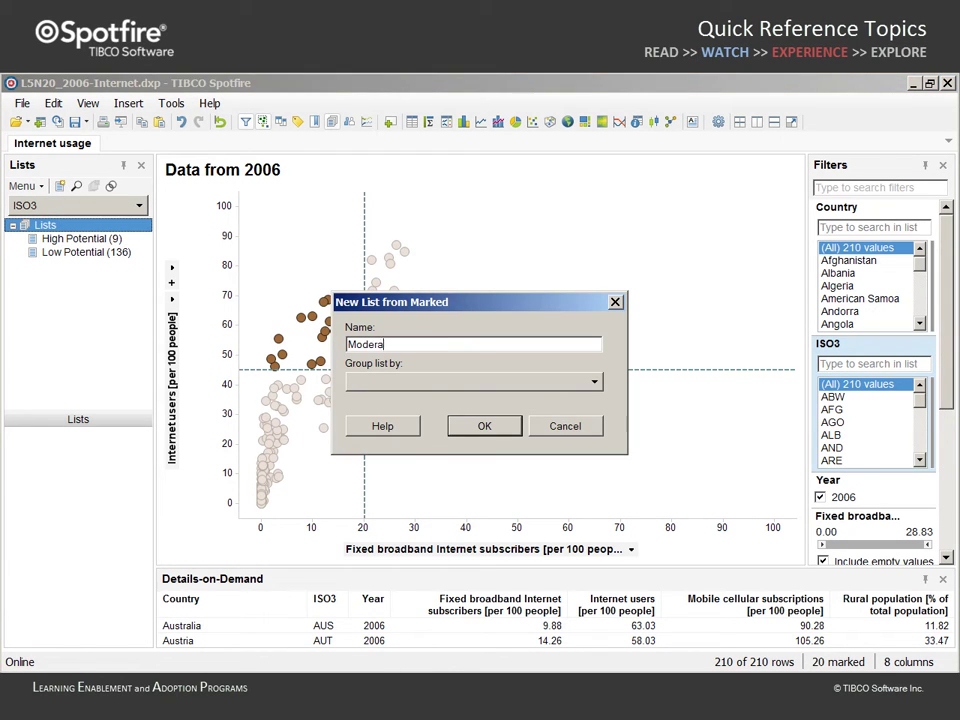
left_click(484, 426)
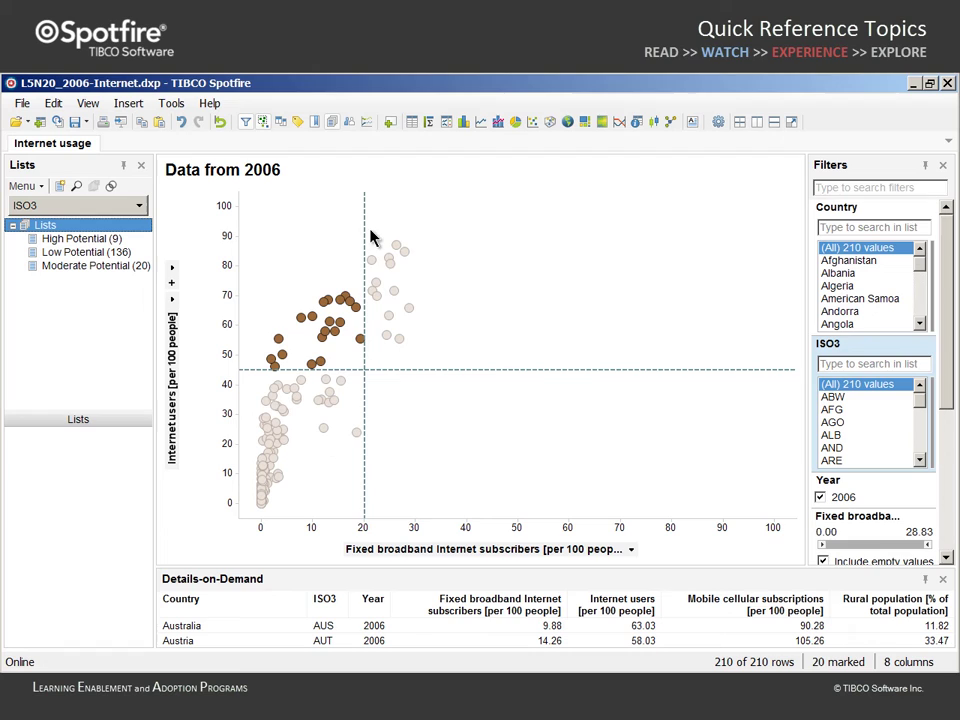
Mark the 13 upper-right countries and save them as the list 'Stable Growth'.
left_click_drag(365, 230, 434, 366)
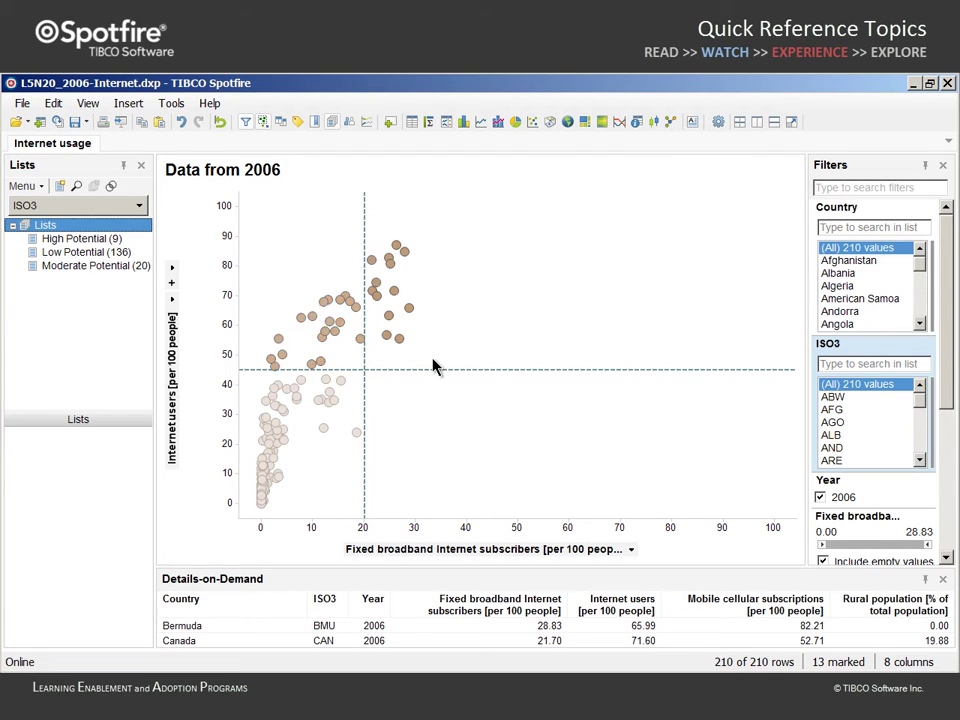
left_click(60, 188)
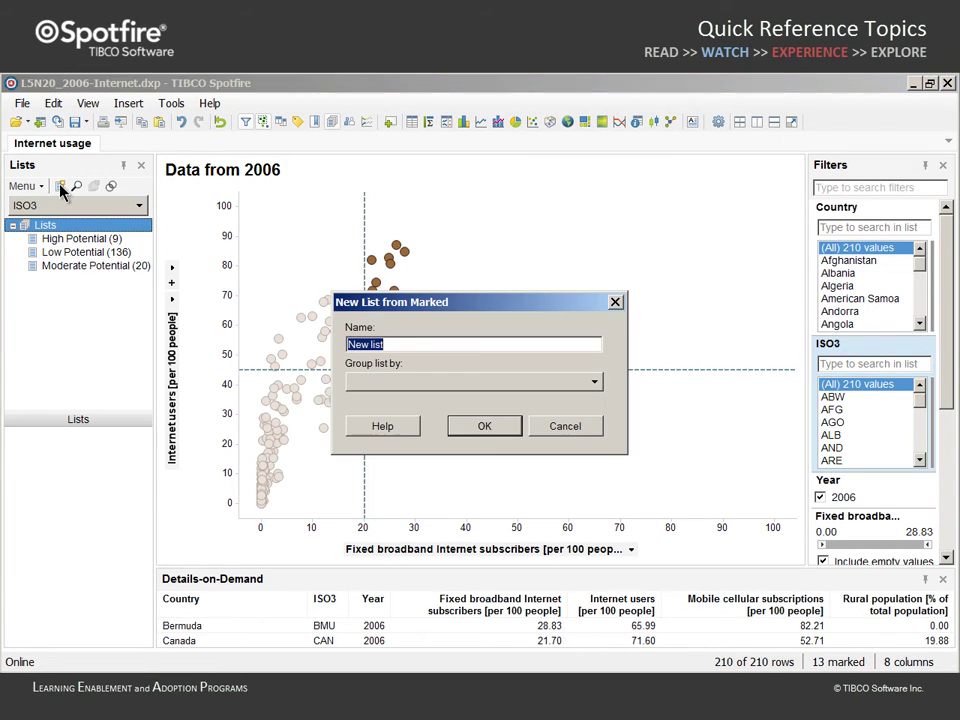
key("BackSpace")
type("Stable Growth")
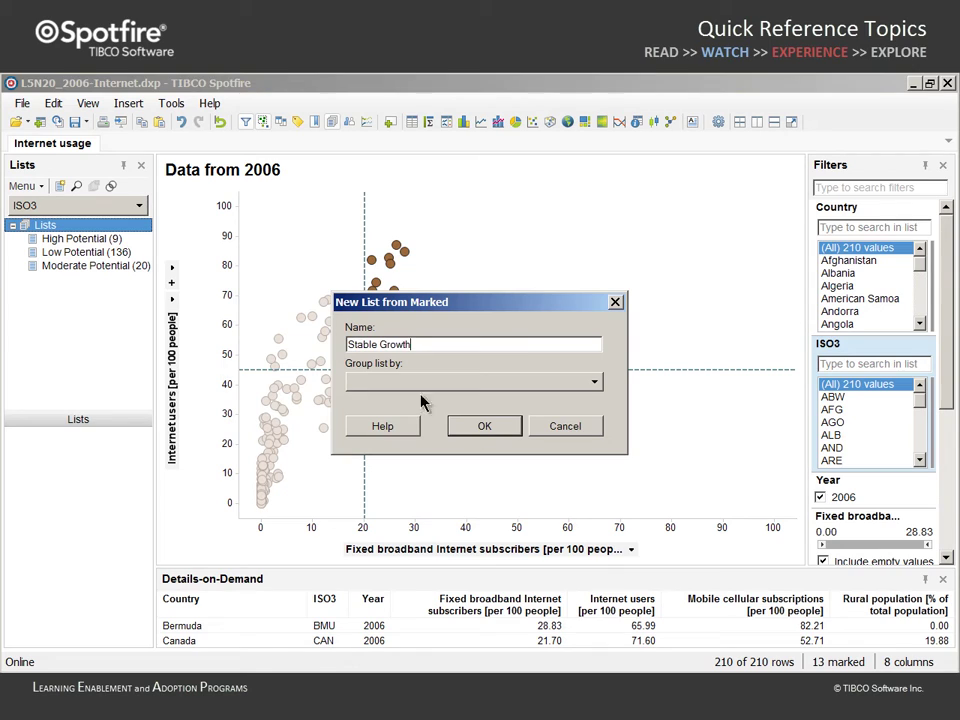
left_click(505, 433)
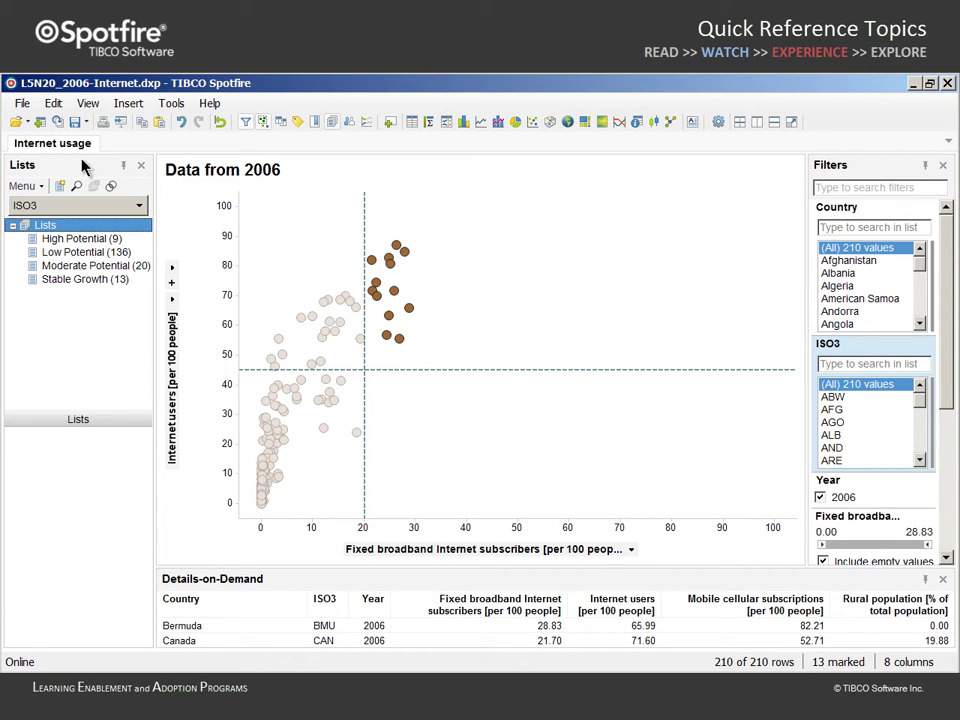
left_click(22, 103)
Close the 2006 analysis without saving and open L5N20_2011-Internet_Telephone.dxp.
left_click(40, 151)
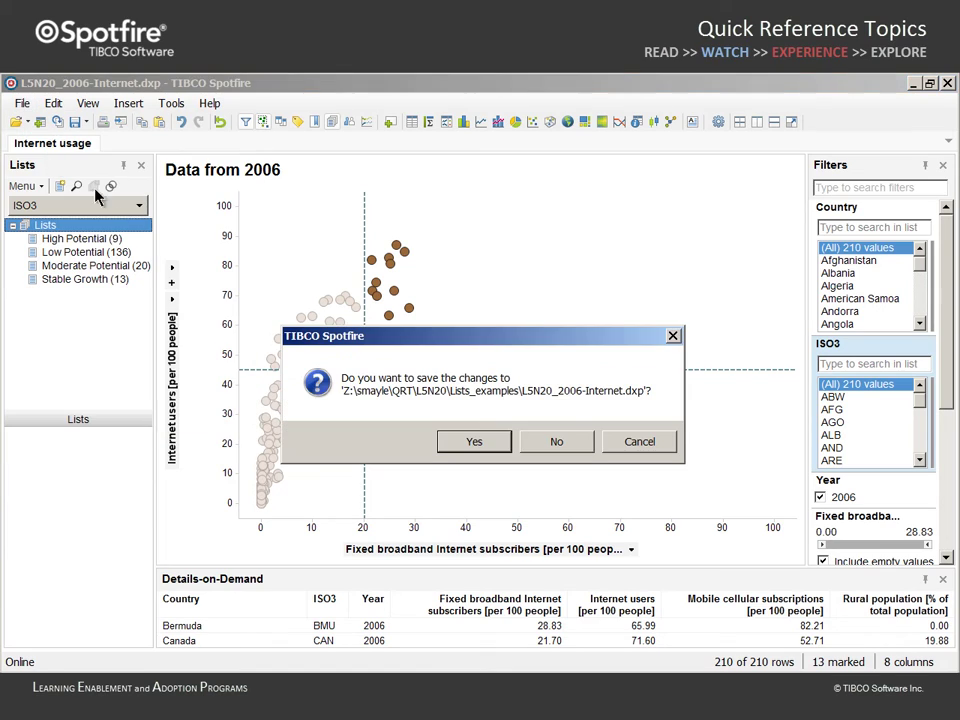
left_click(541, 447)
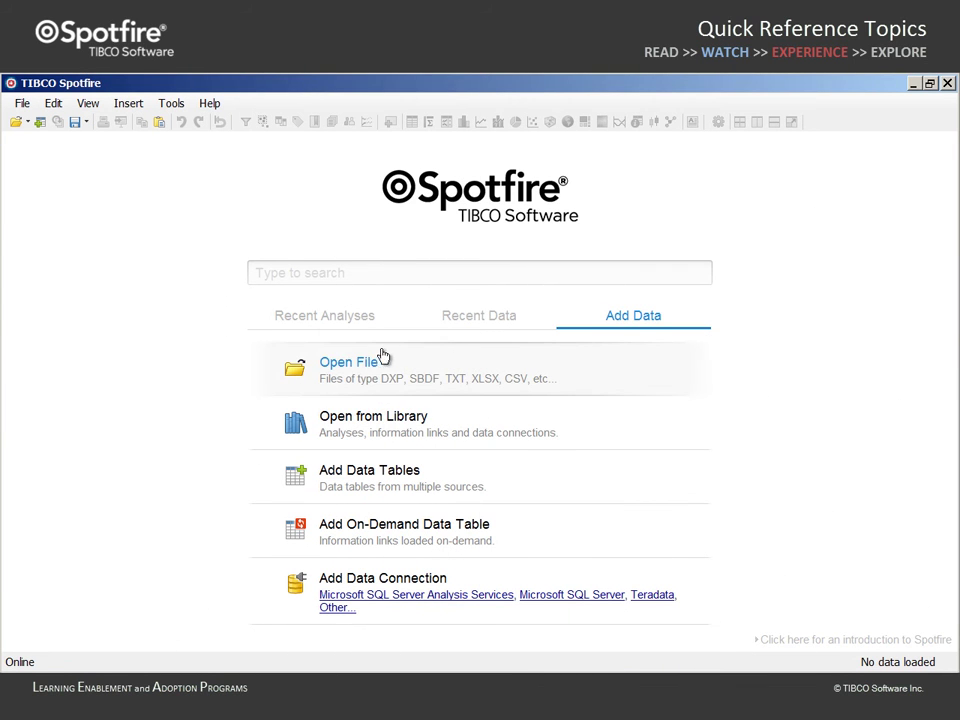
left_click(345, 368)
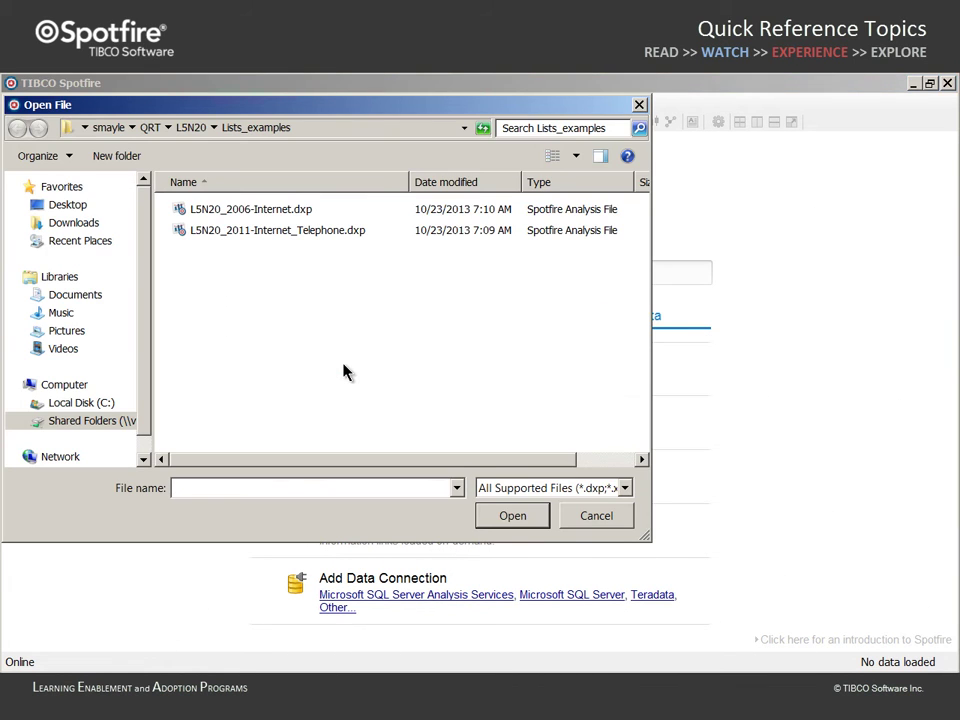
left_click(253, 234)
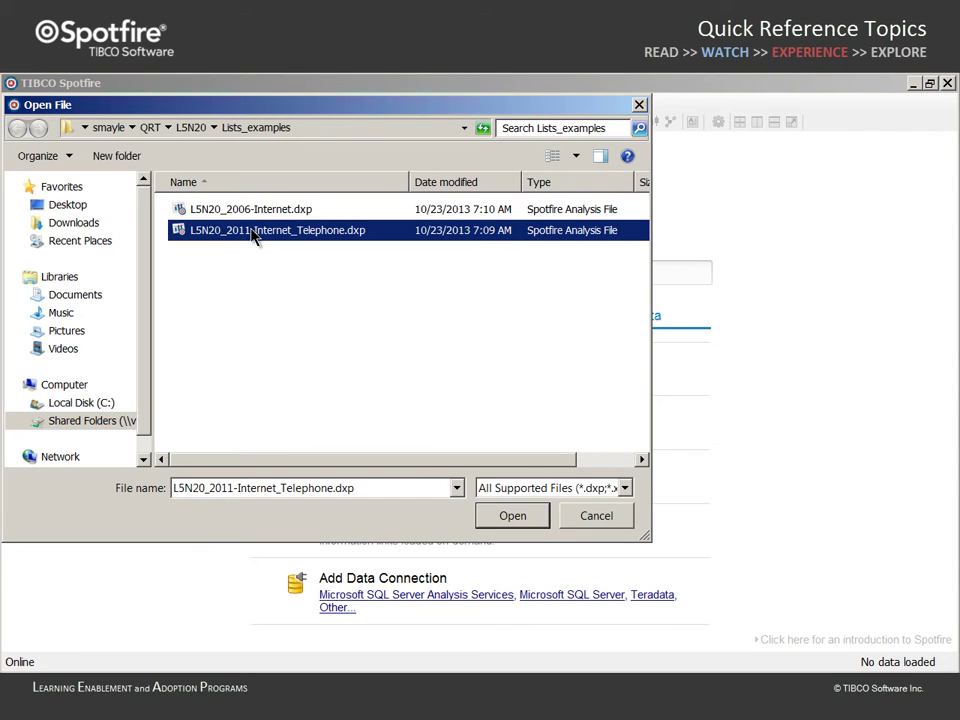
left_click(512, 515)
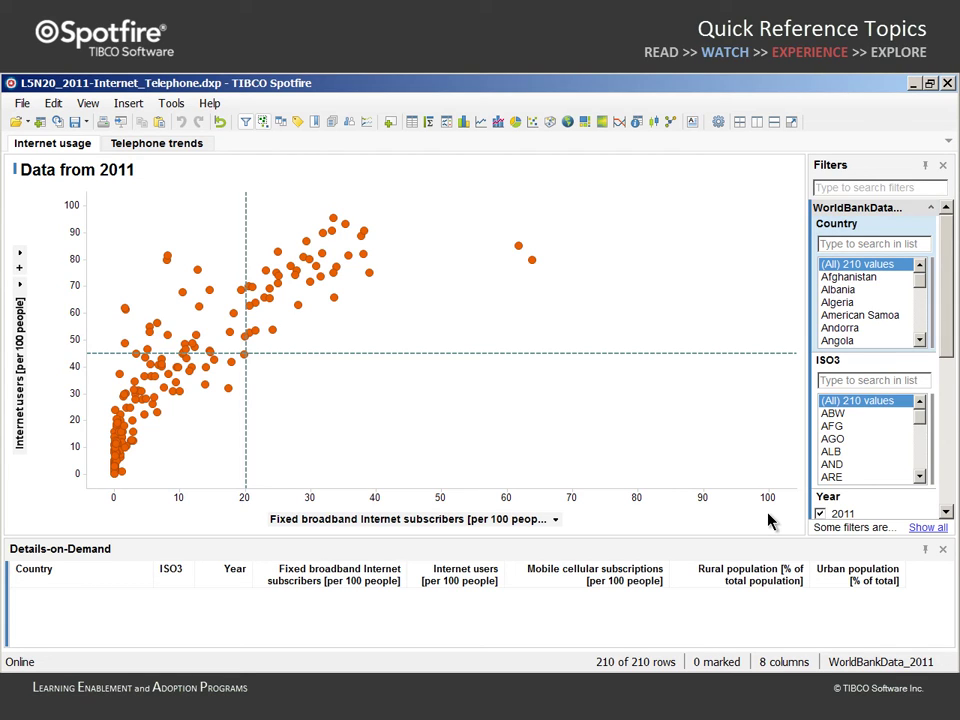
Show the Lists panel in the 2011 analysis with items identified by ISO3.
left_click(88, 103)
left_click(106, 202)
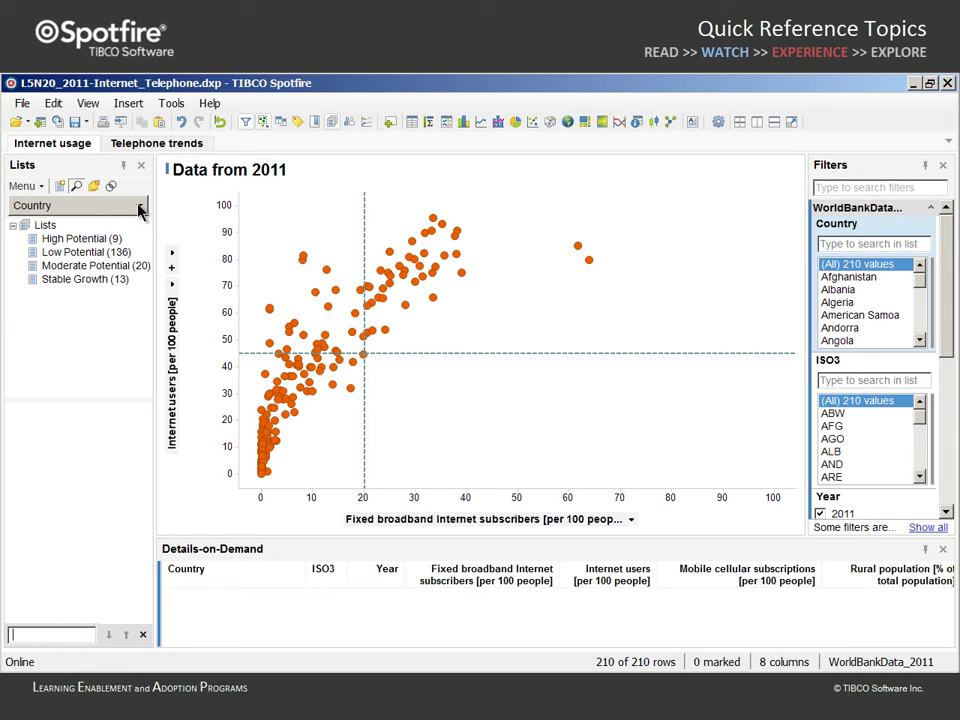
left_click(139, 205)
left_click(44, 253)
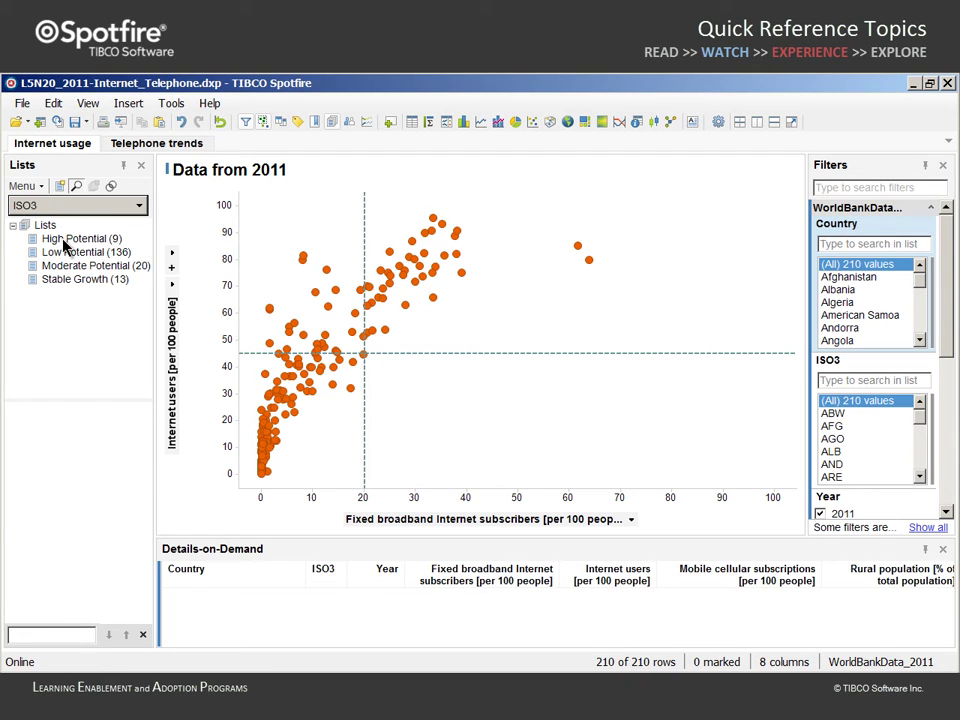
Mark the High Potential, Moderate Potential and Stable Growth items in turn, then clear the marking.
right_click(64, 245)
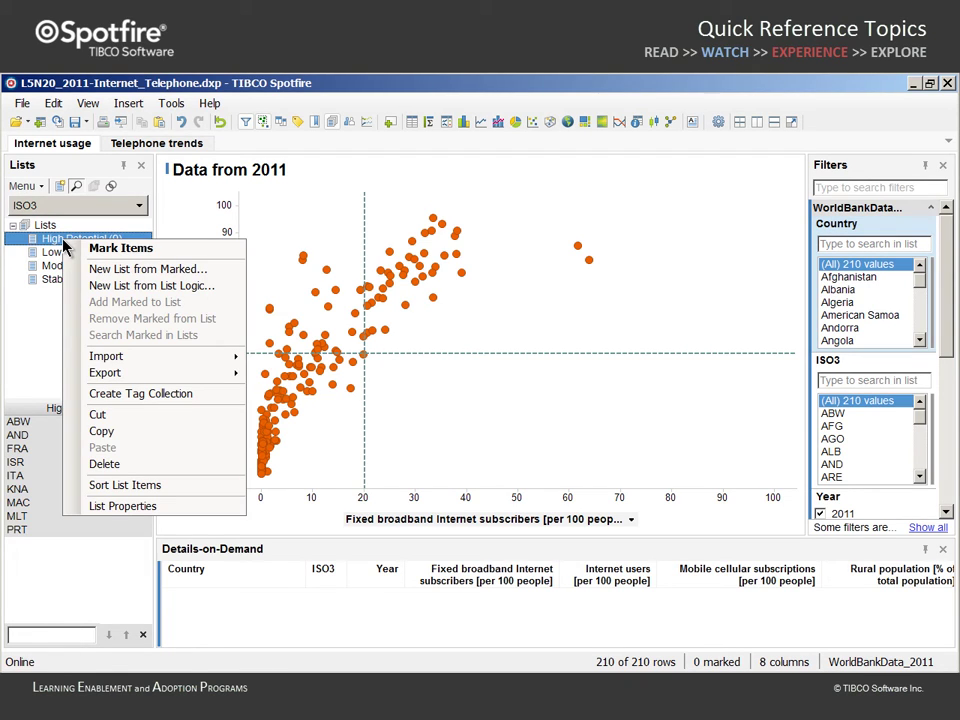
left_click(103, 251)
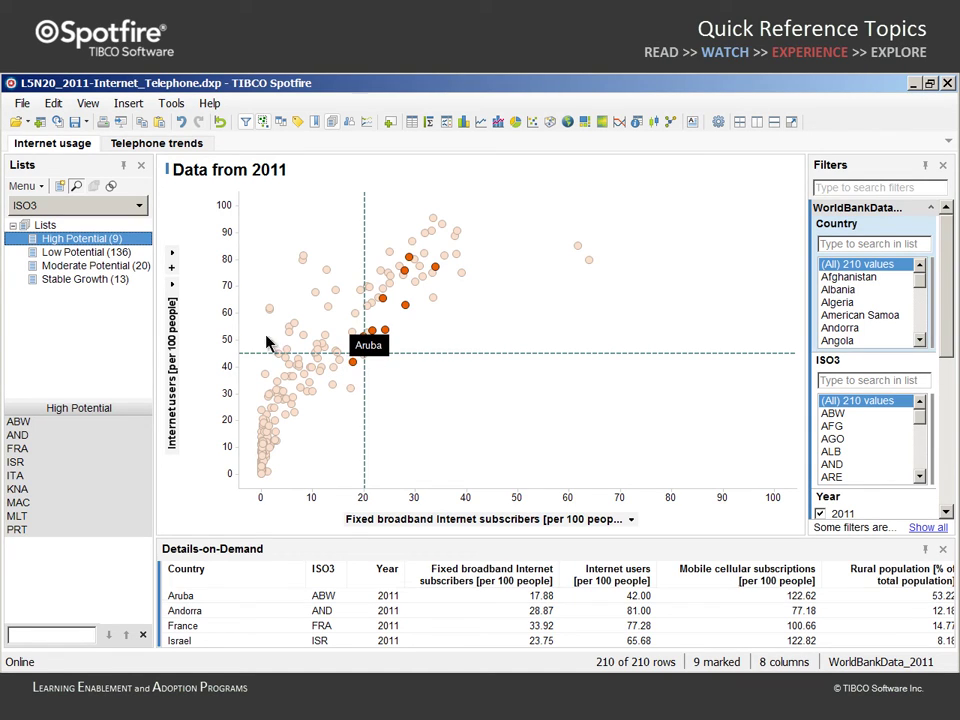
right_click(92, 268)
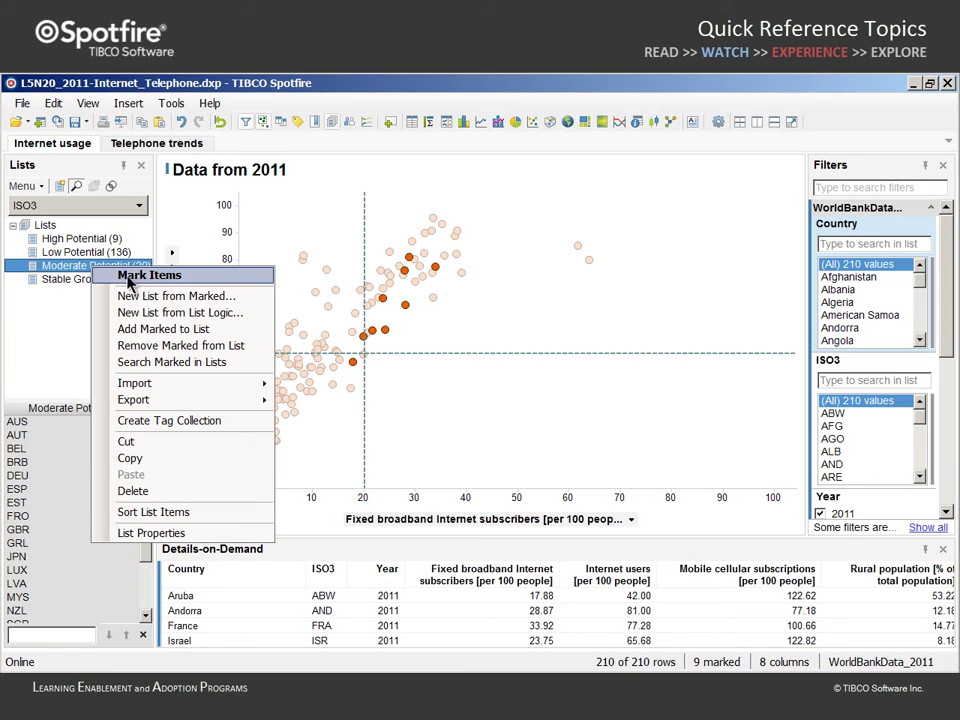
left_click(128, 275)
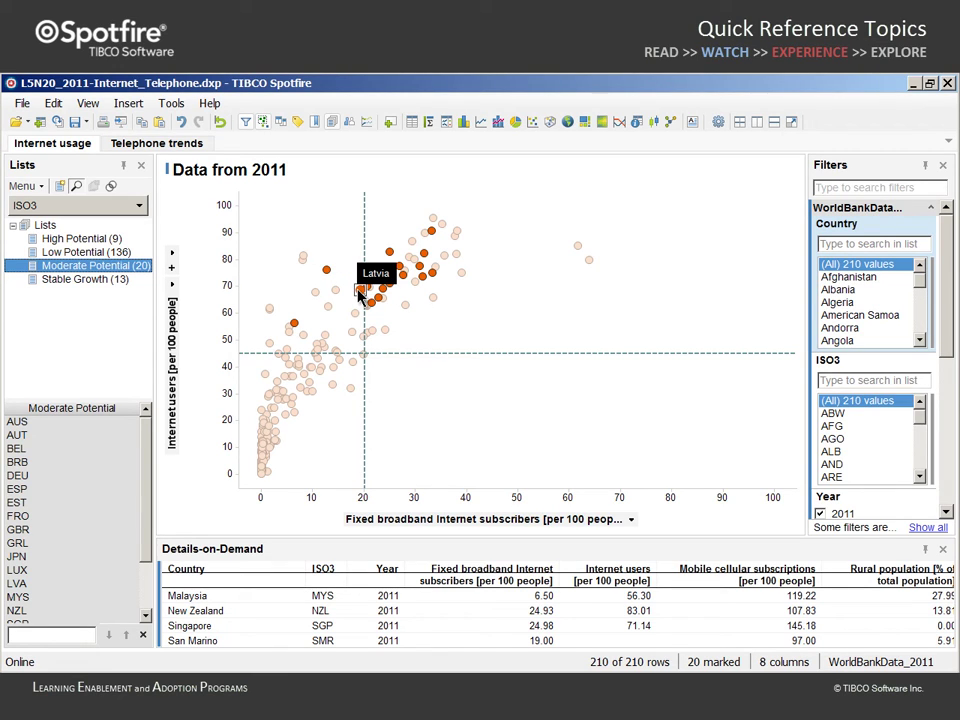
right_click(88, 279)
left_click(127, 289)
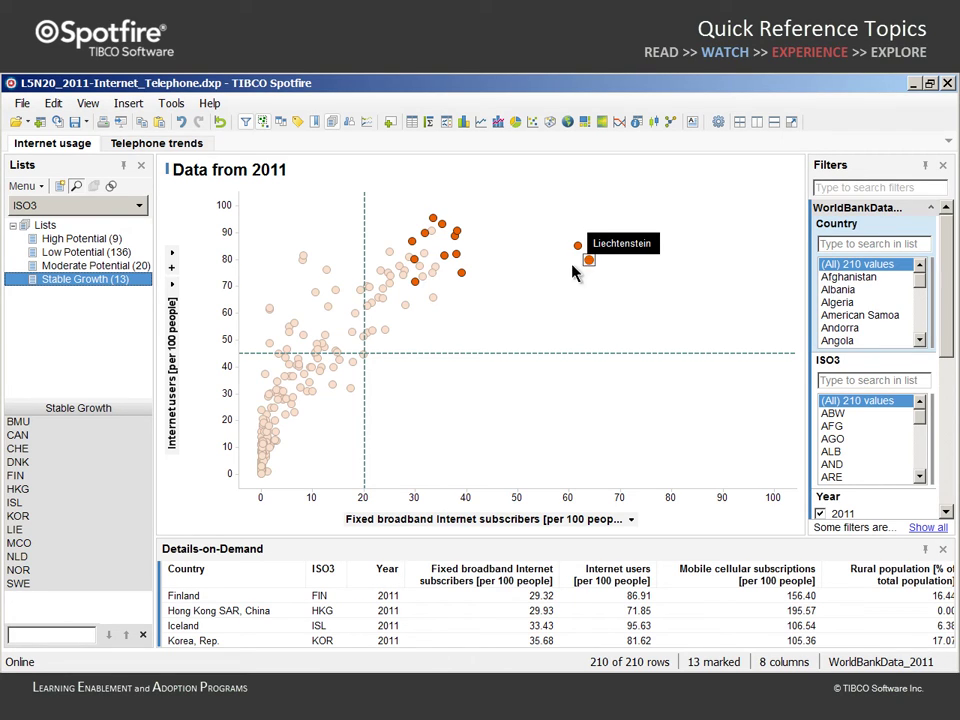
left_click(527, 289)
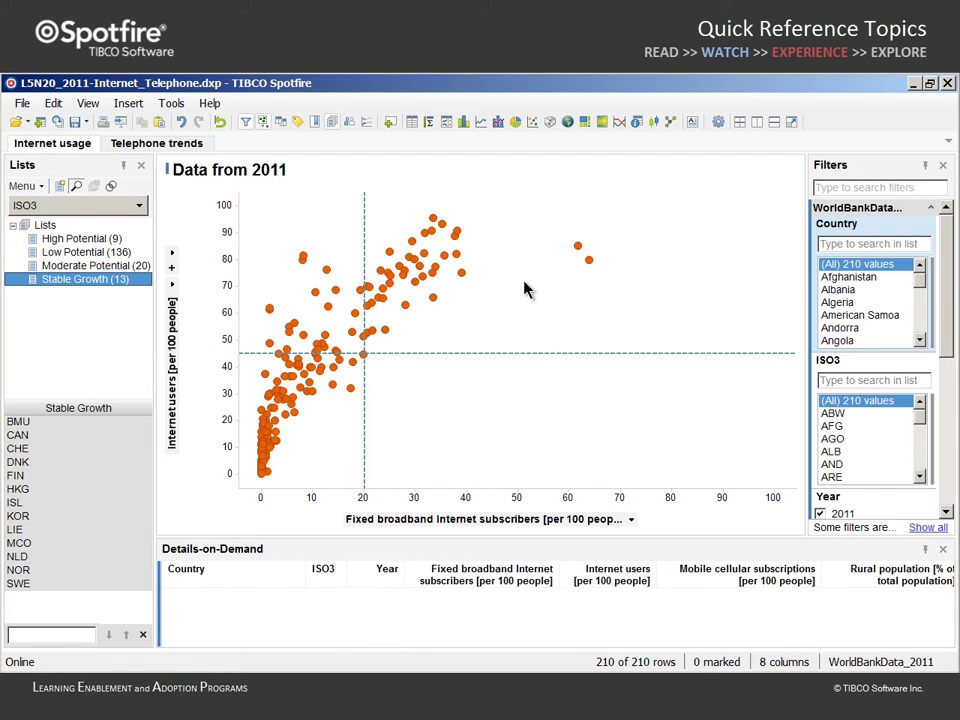
Switch to the Telephone trends page showing per-country telephone lines per 100 people, 2006–2011.
left_click(148, 145)
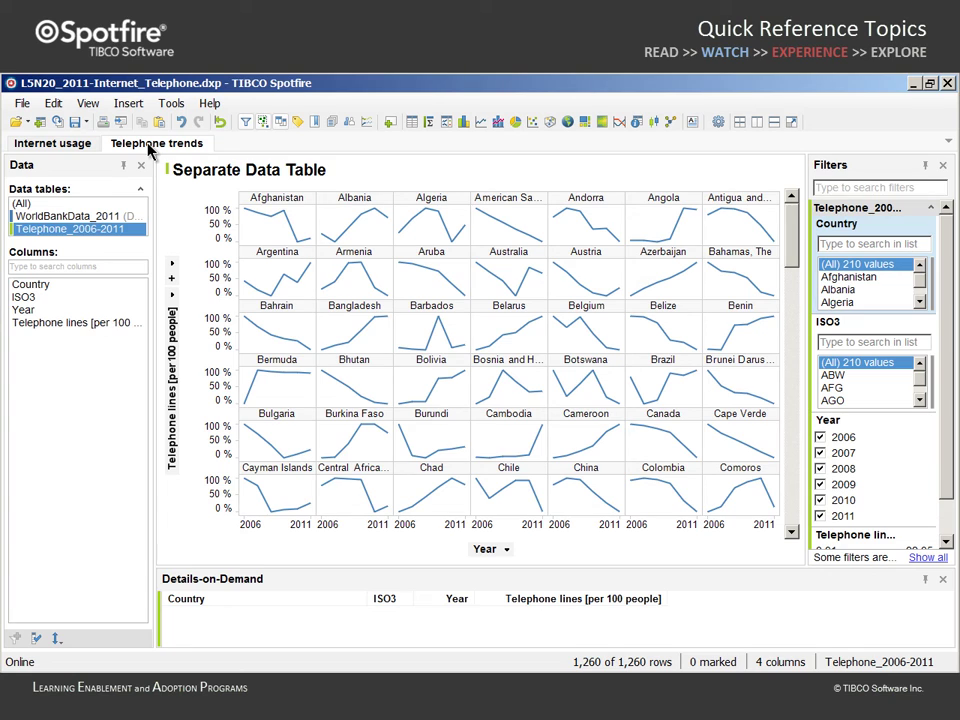
left_click(334, 122)
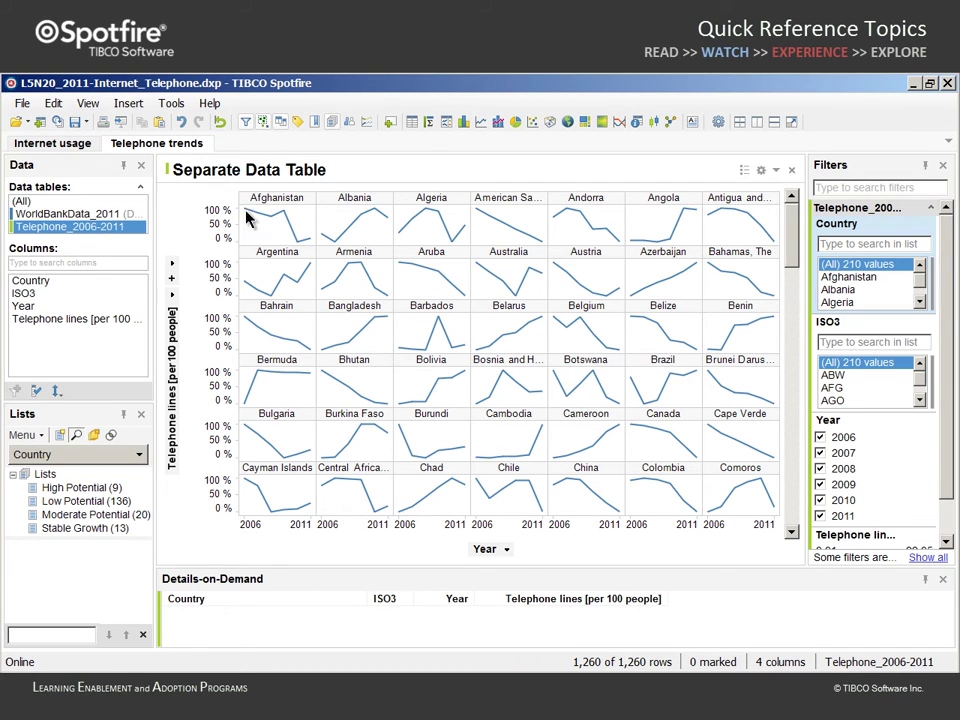
left_click(140, 454)
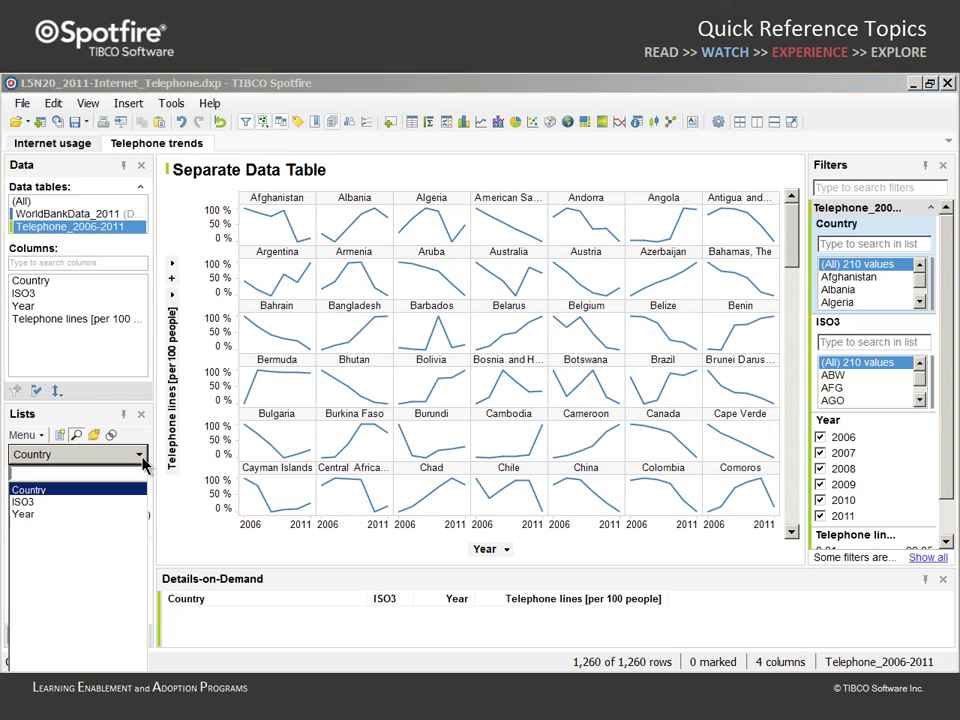
left_click(55, 505)
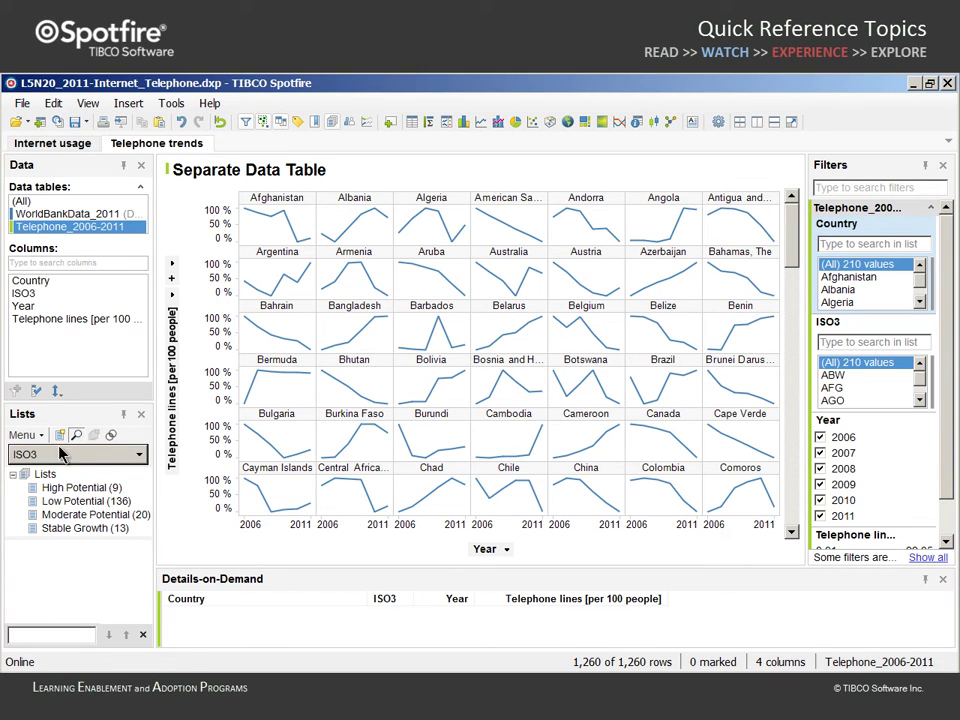
left_click(24, 436)
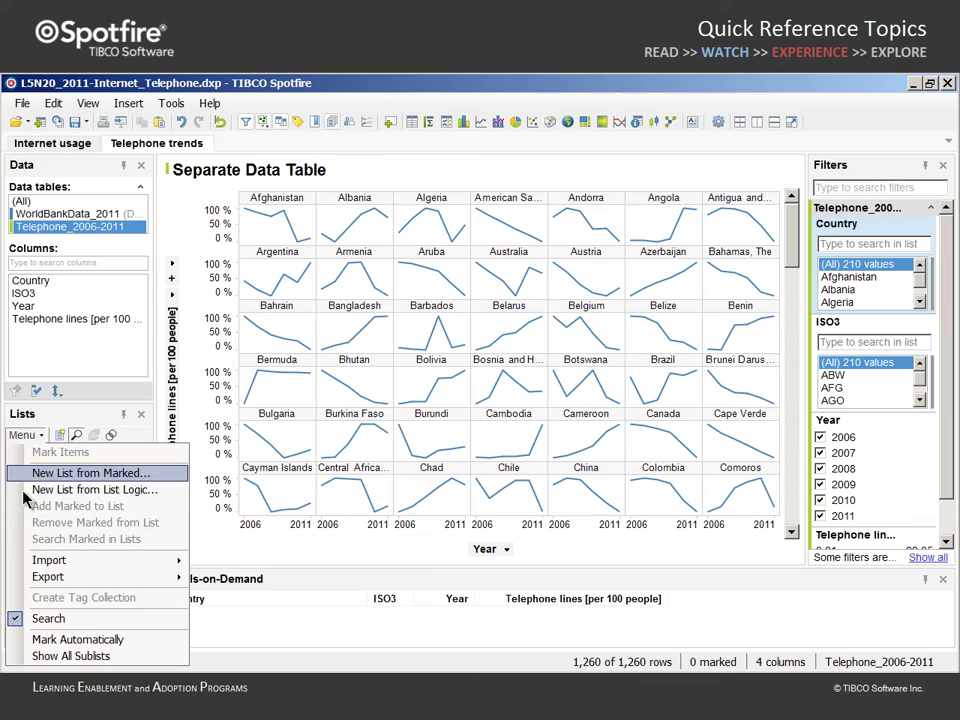
left_click(18, 640)
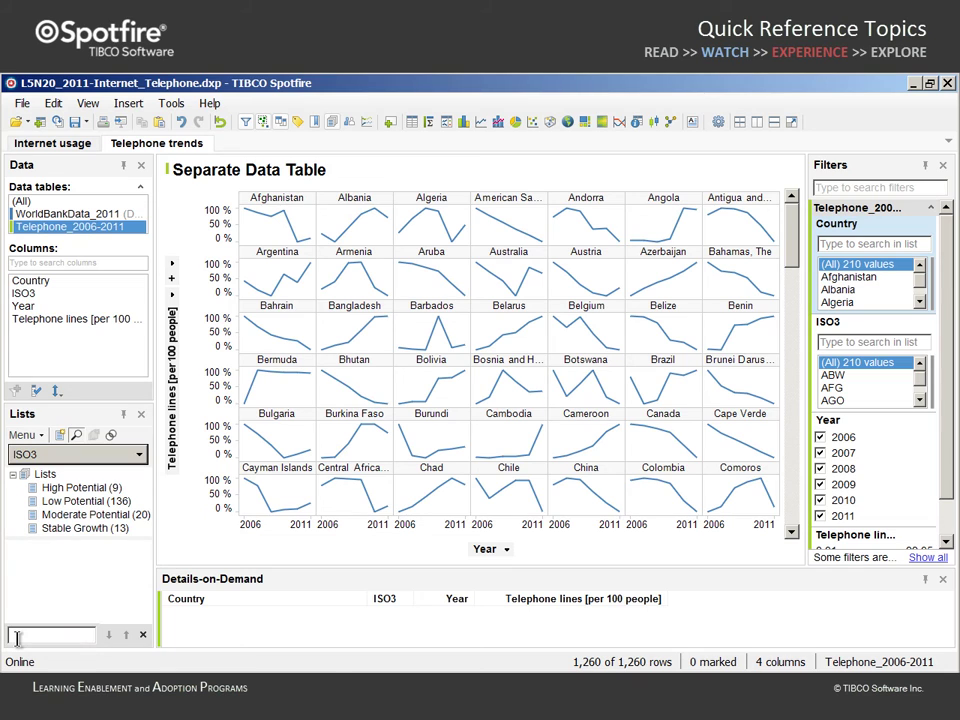
left_click(62, 527)
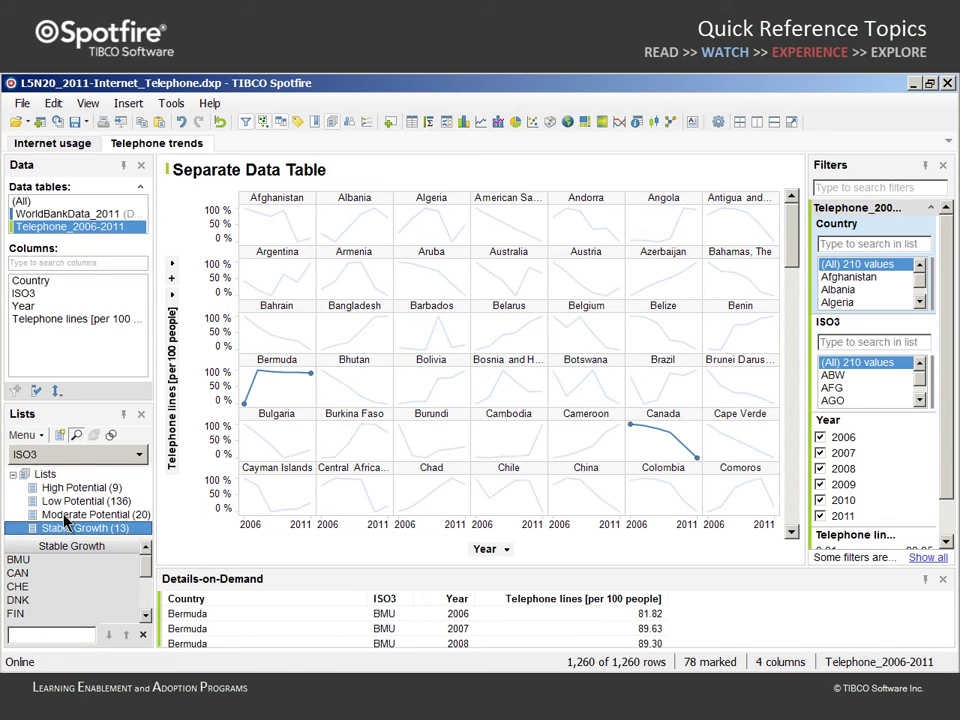
left_click(64, 515)
left_click(64, 503)
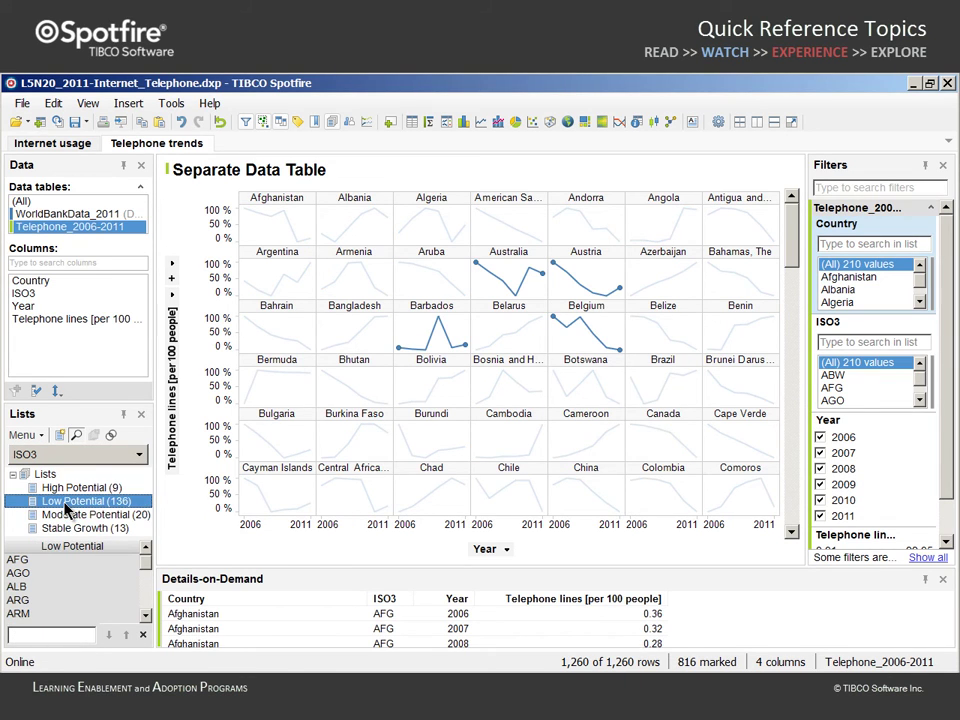
left_click(66, 488)
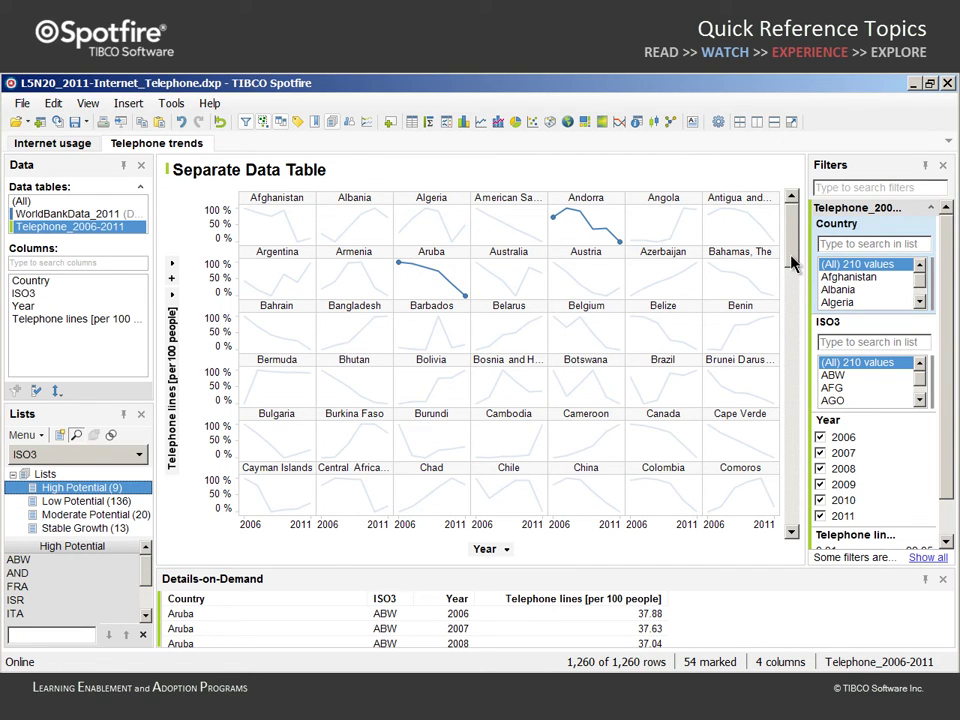
left_click_drag(792, 263, 790, 527)
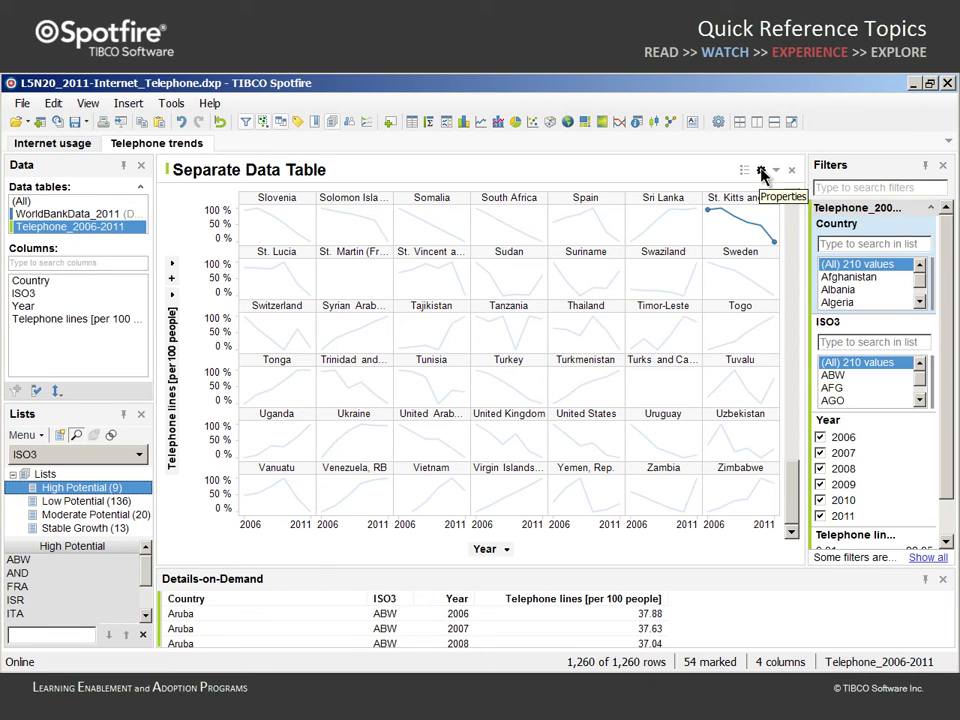
Limit the trellis chart's data to the Marking in its Data properties.
left_click(761, 170)
left_click(212, 219)
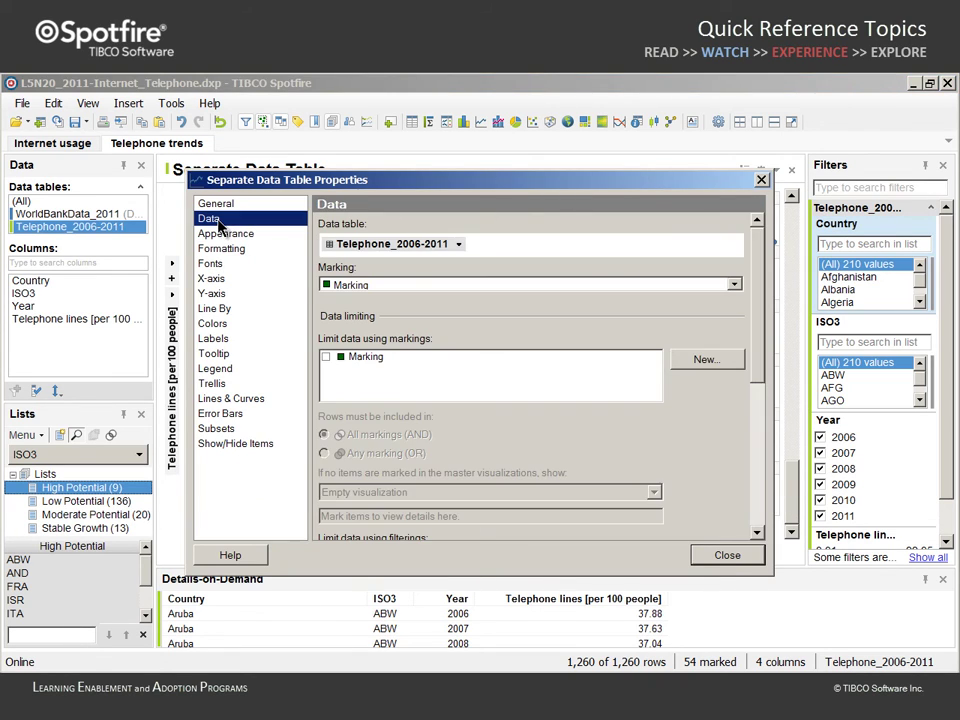
left_click(325, 358)
left_click(725, 555)
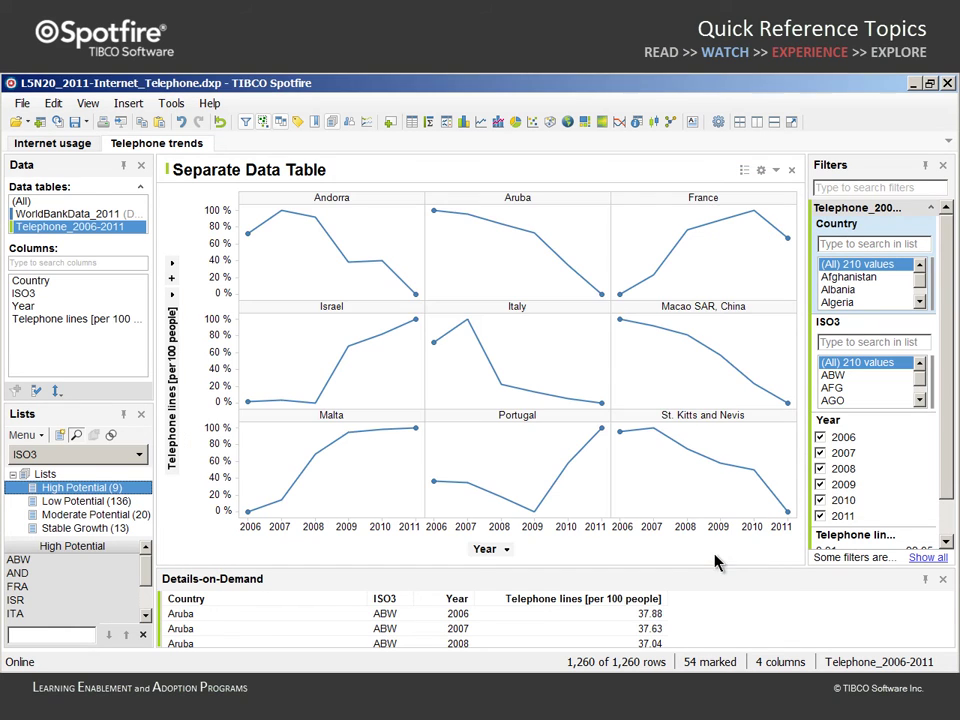
Show the Moderate Potential, then Stable Growth countries, and close the Data panel.
left_click(96, 514)
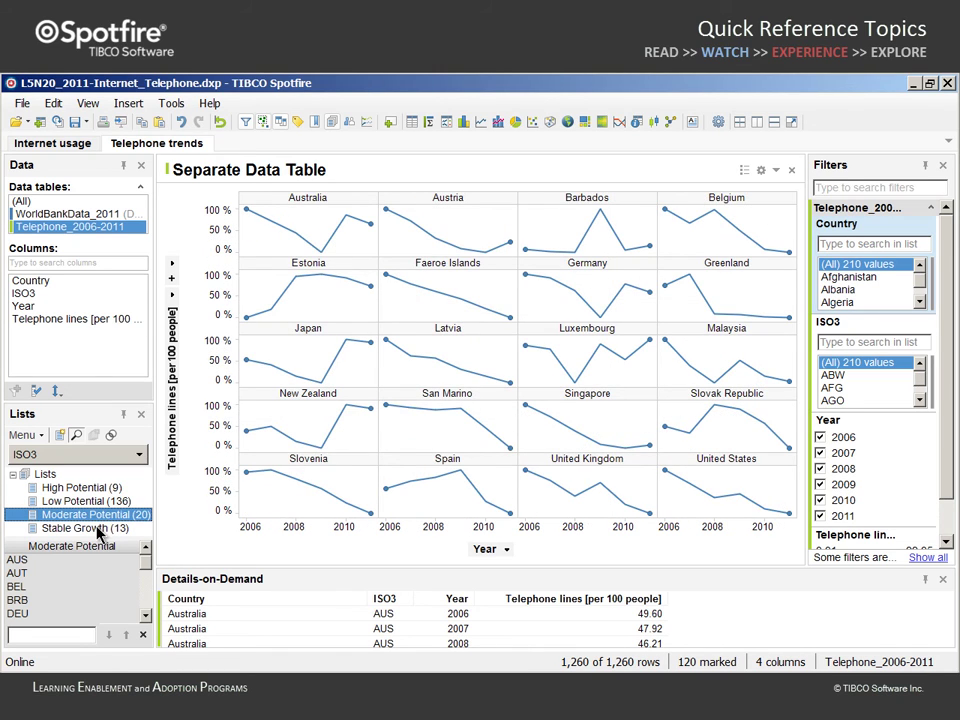
left_click(98, 531)
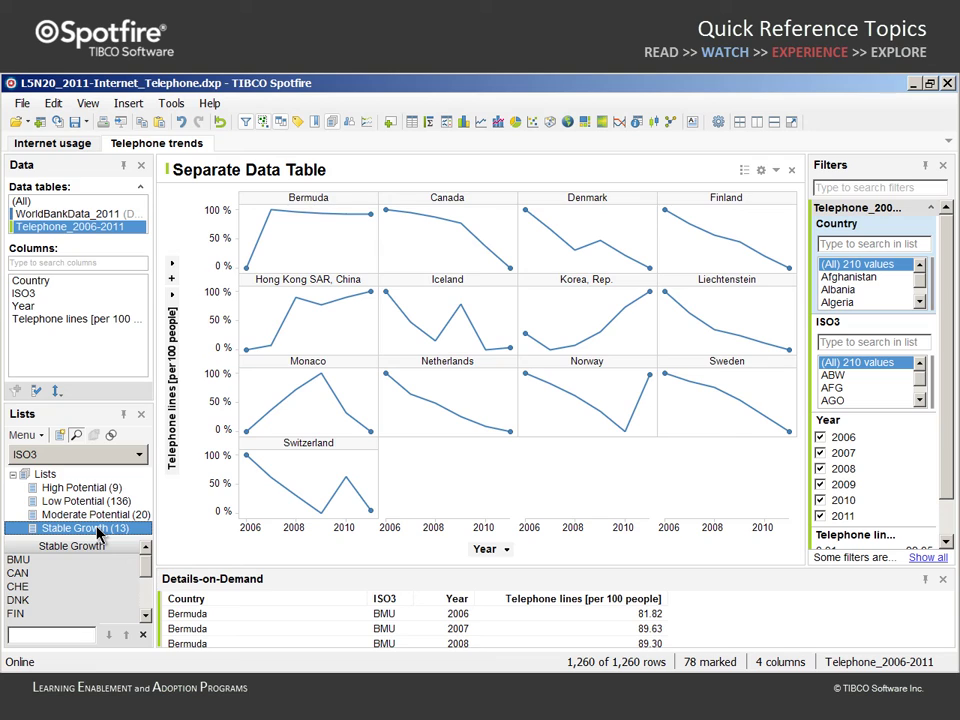
left_click(141, 167)
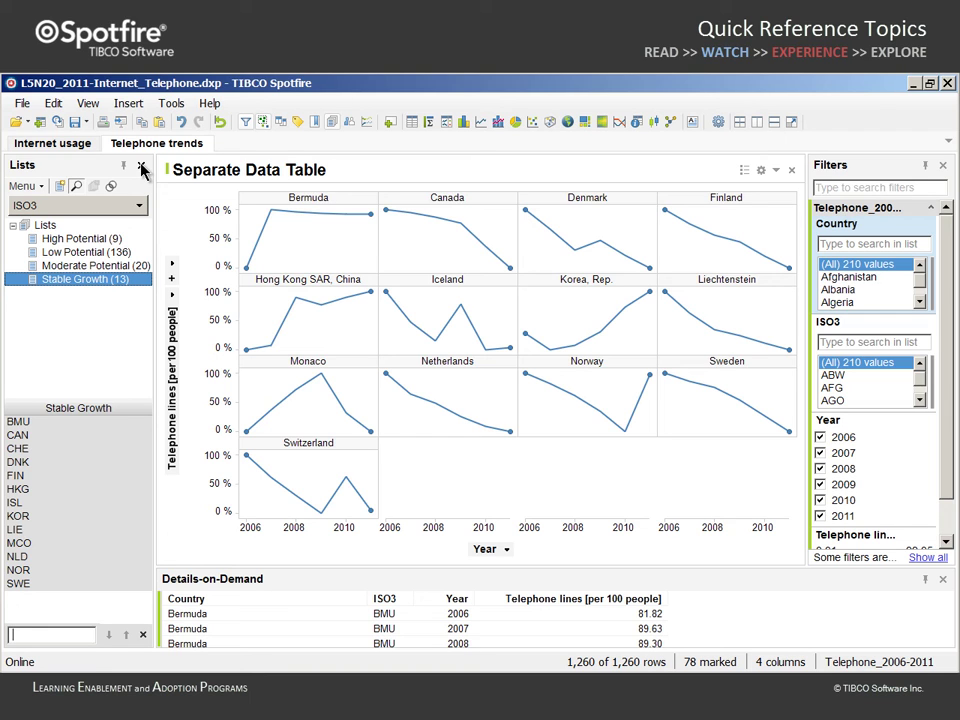
Create a tag collection from the High Potential, Moderate Potential and Stable Growth lists.
left_click(90, 266, "ctrl")
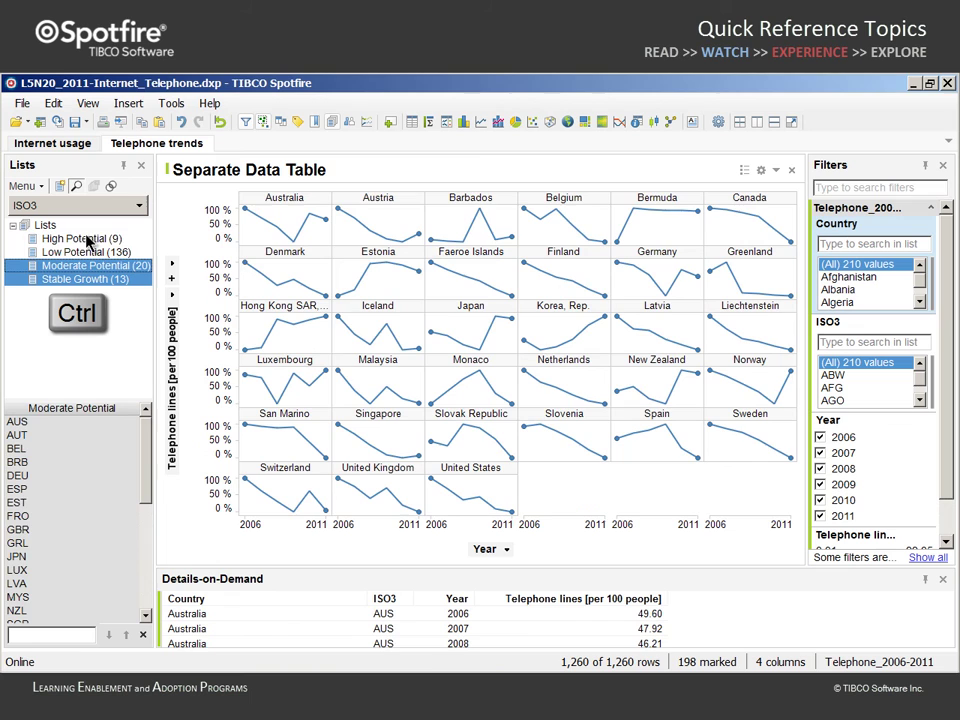
left_click(88, 240, "ctrl")
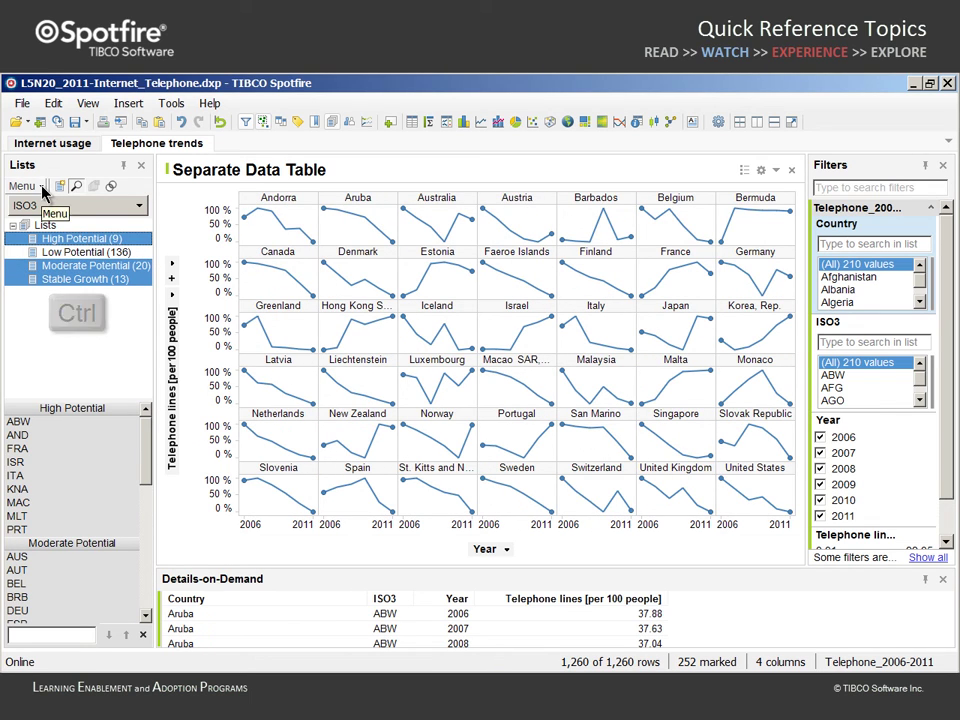
left_click(24, 186)
left_click(20, 349)
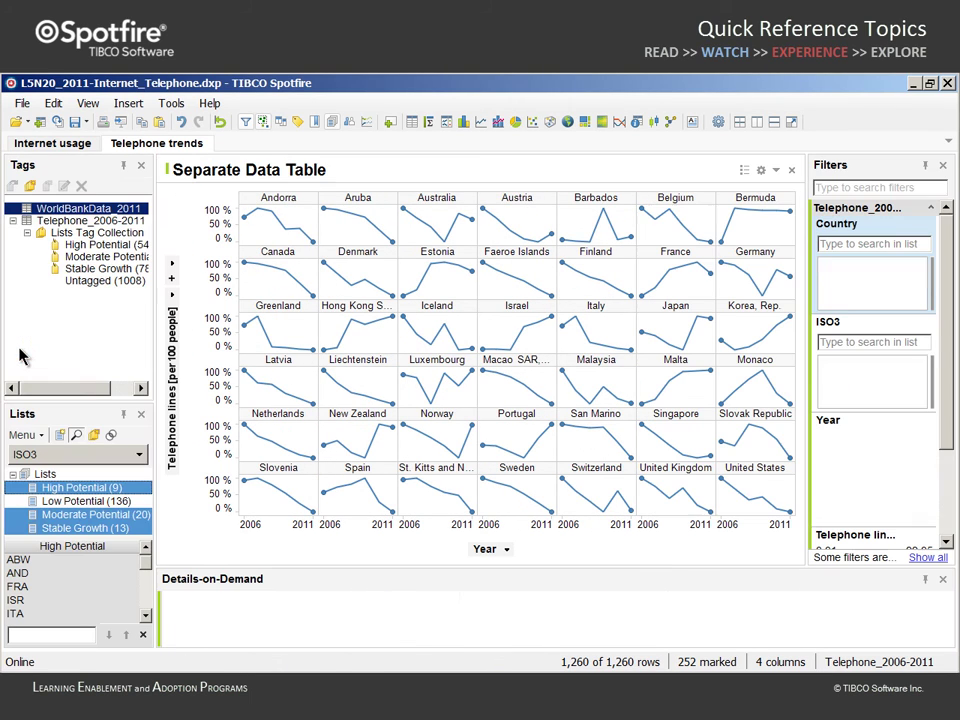
Widen the Tags panel and select the new Lists Tag Collection filter.
left_click_drag(156, 355, 197, 358)
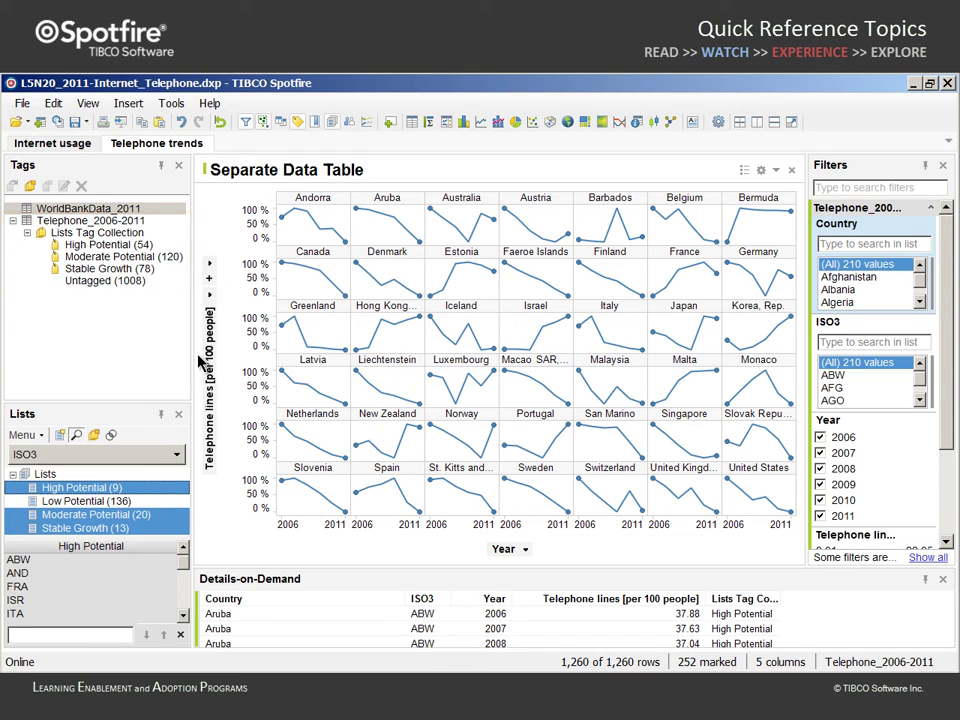
scroll(890, 445, "down", 4)
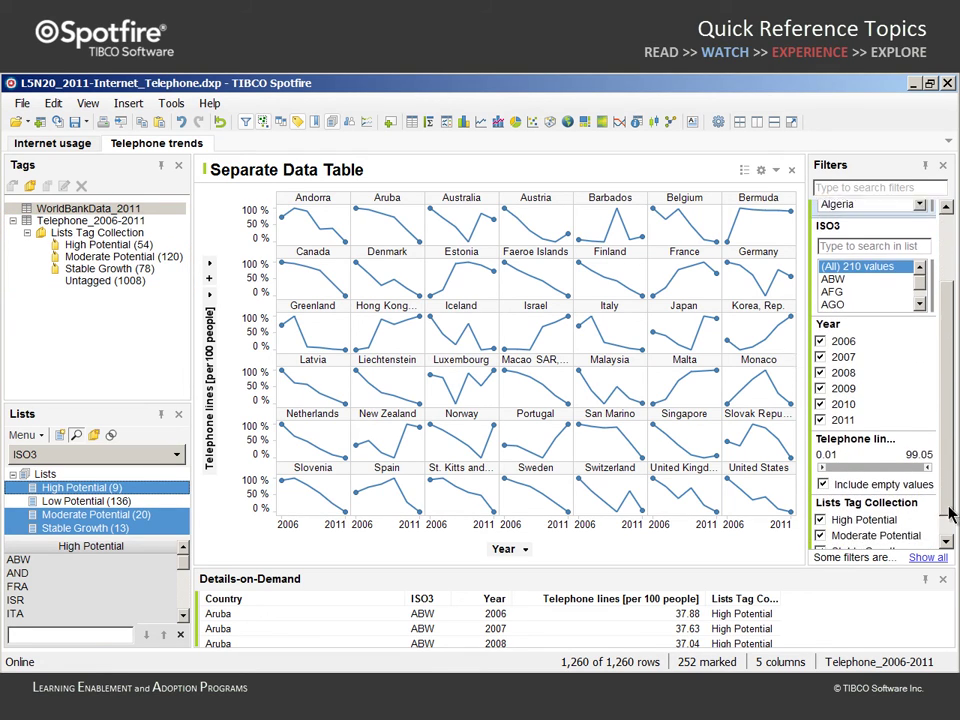
left_click(926, 496)
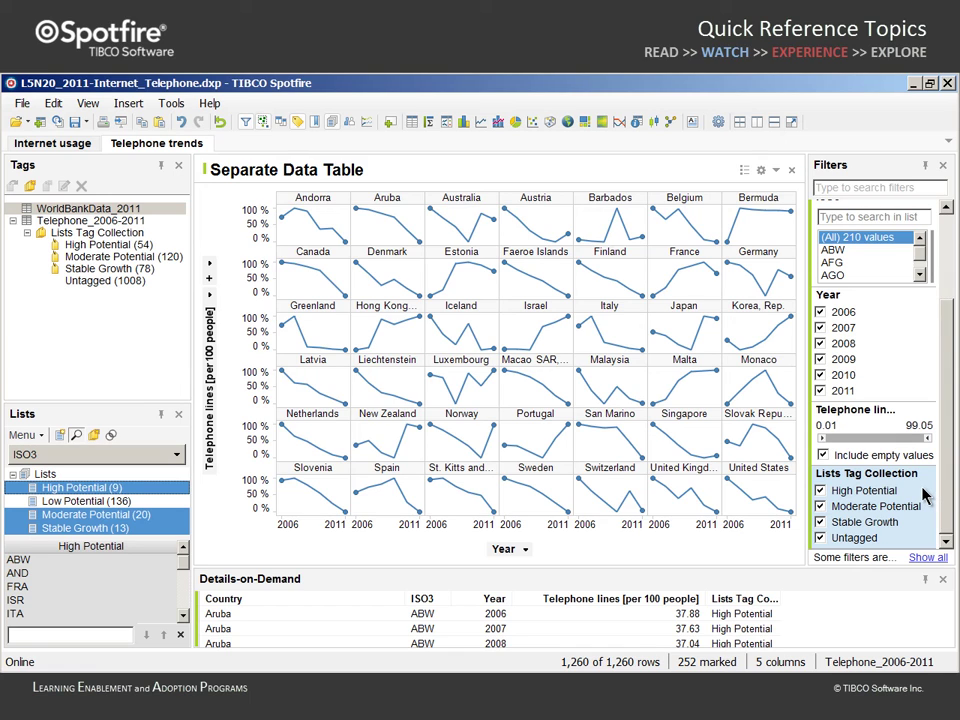
Colour the trellis lines by Lists Tag Collection and show the tag legend.
left_click_drag(924, 492, 766, 400)
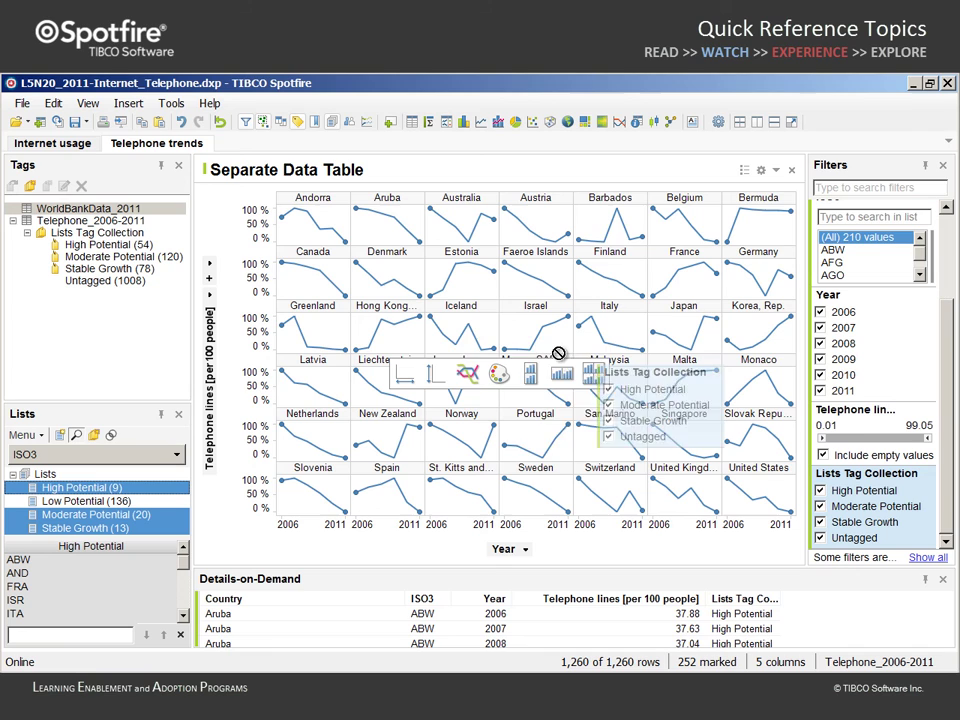
left_click_drag(558, 353, 499, 377)
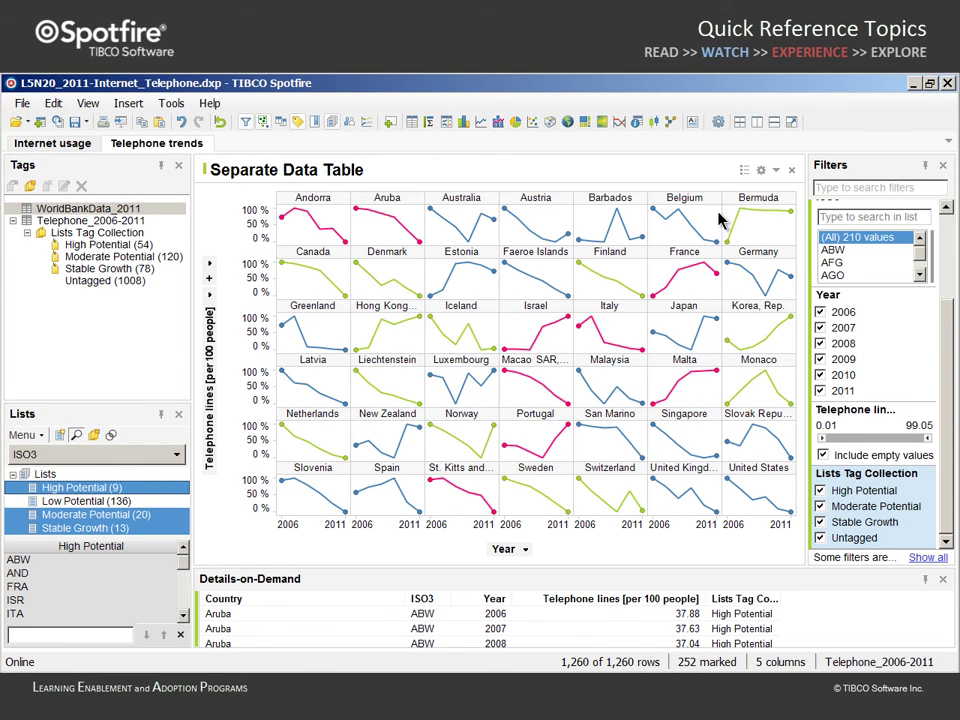
left_click(744, 171)
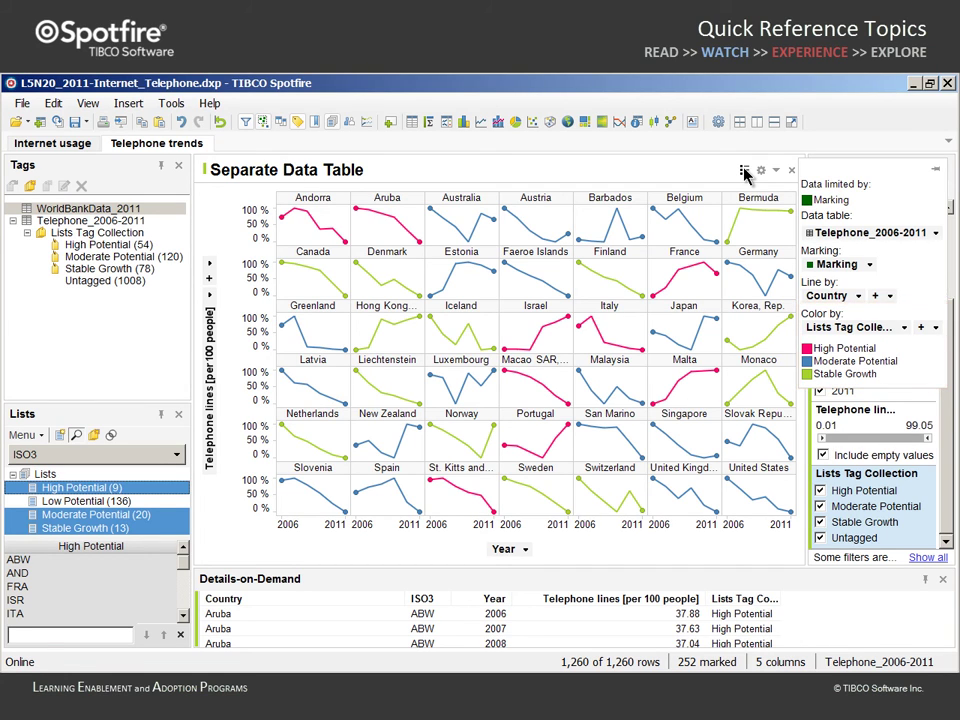
Remove the marking limit, clear the marking and filter out Untagged countries, leaving 252 rows.
left_click(761, 171)
left_click(208, 218)
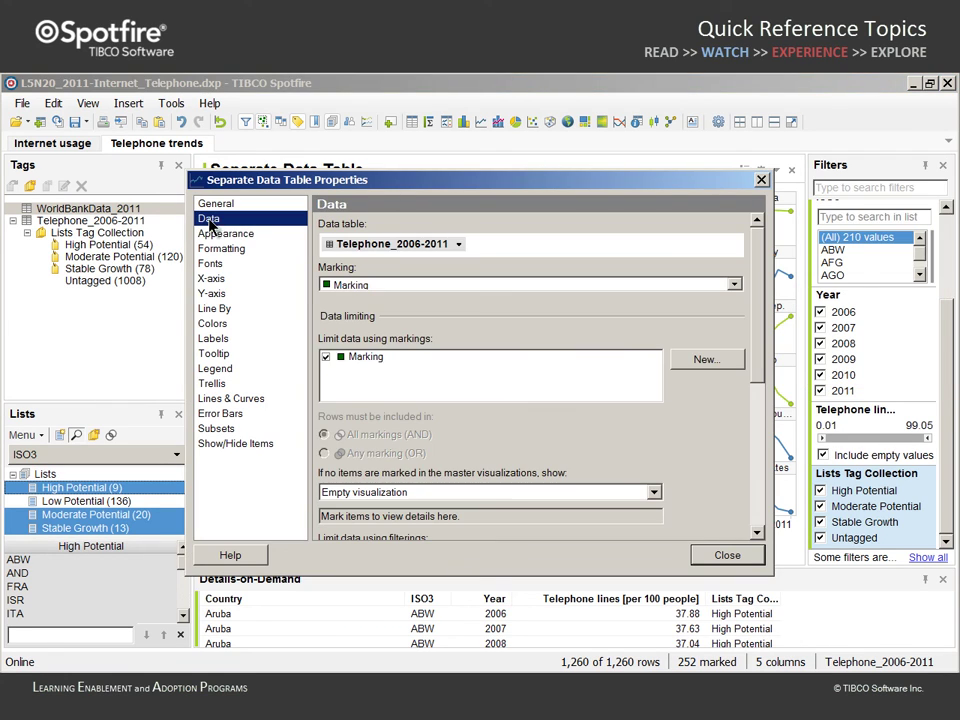
left_click(727, 555)
left_click(589, 335)
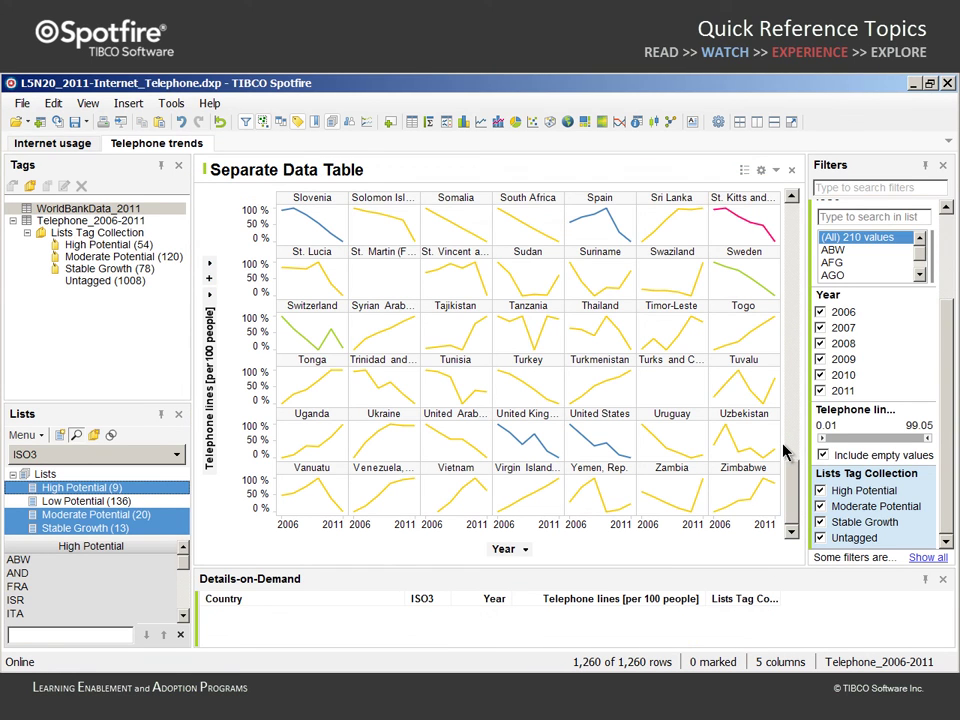
left_click(821, 538)
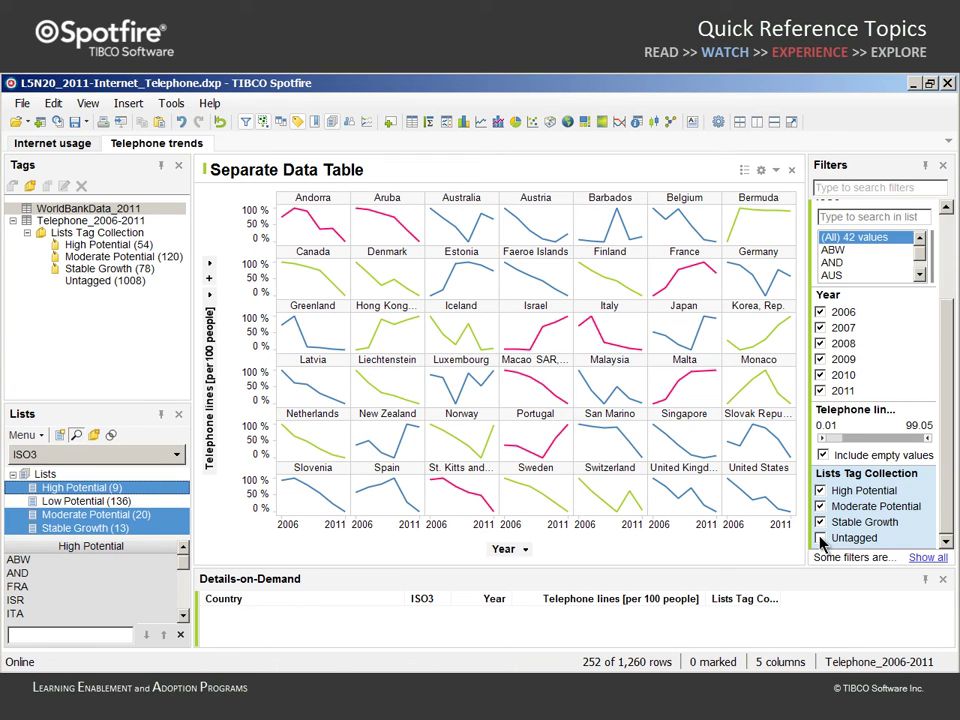
Close the Tags panel and mark the High Potential, Moderate Potential, then Stable Growth countries.
left_click(179, 166)
left_click(123, 223)
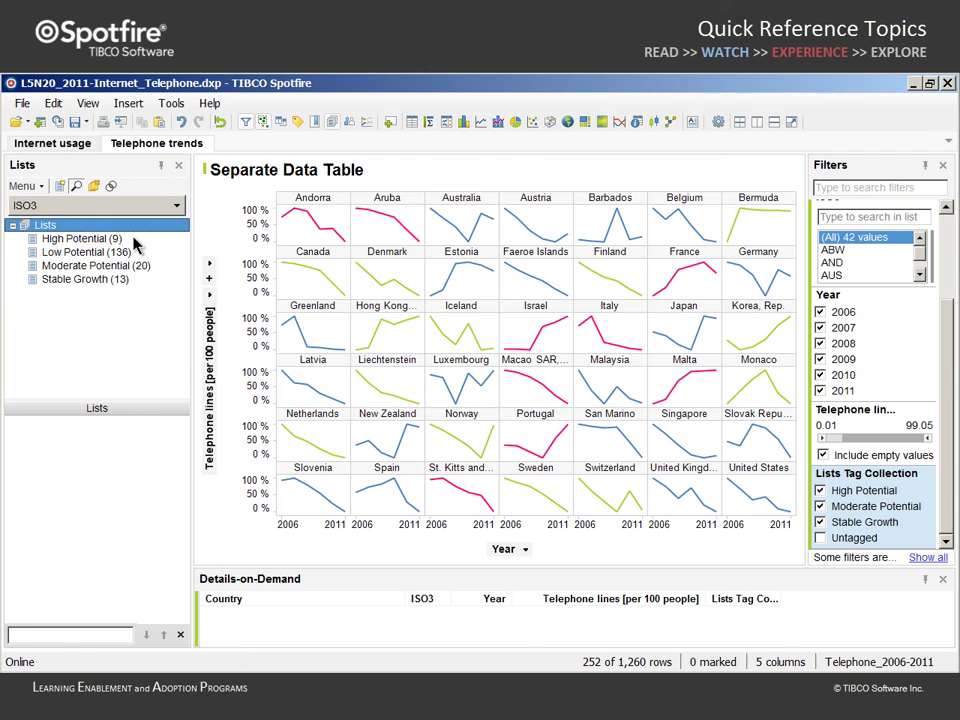
left_click(135, 243)
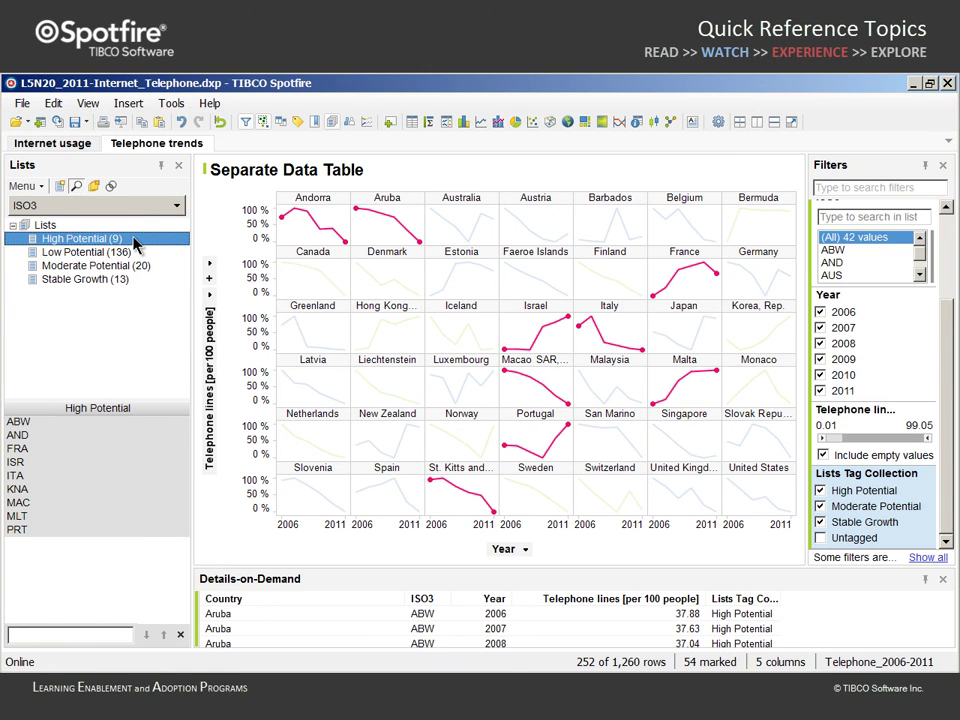
left_click(135, 266)
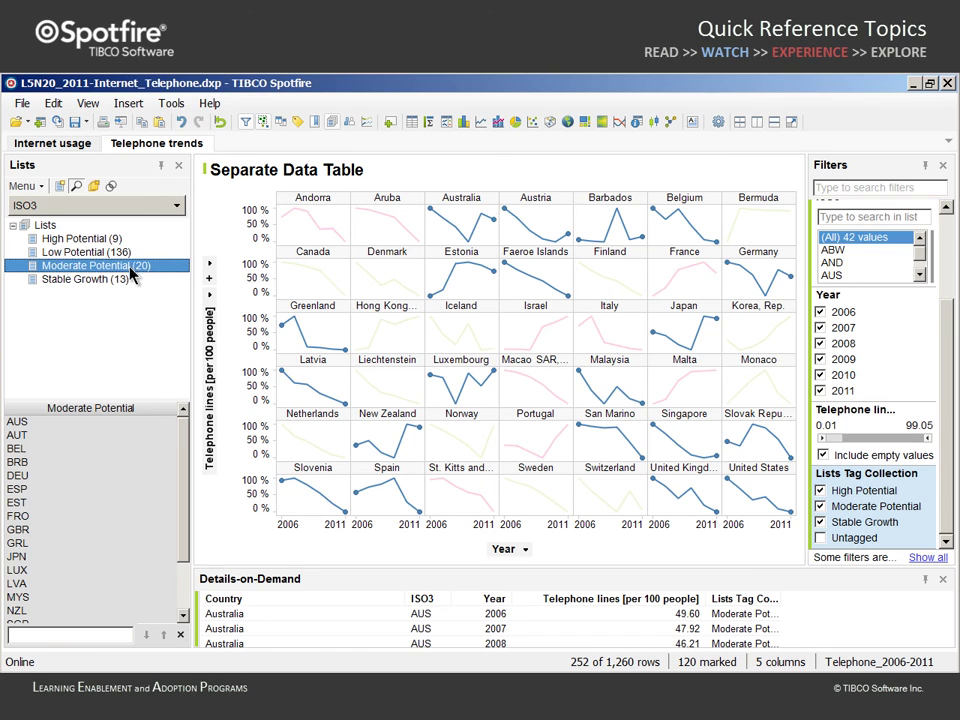
left_click(130, 281)
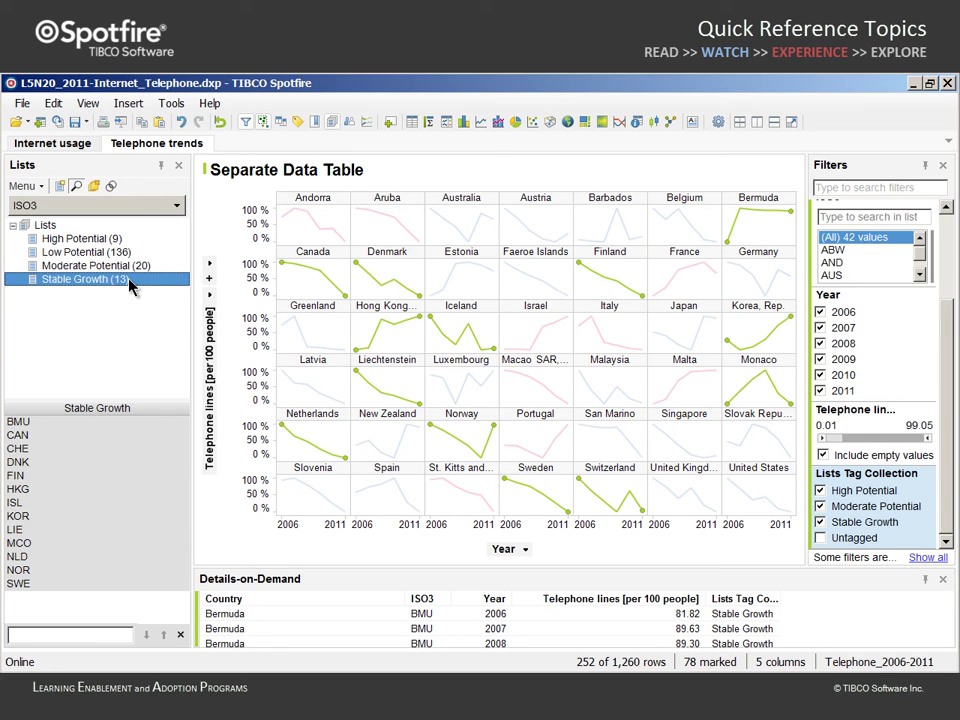
left_click(13, 187)
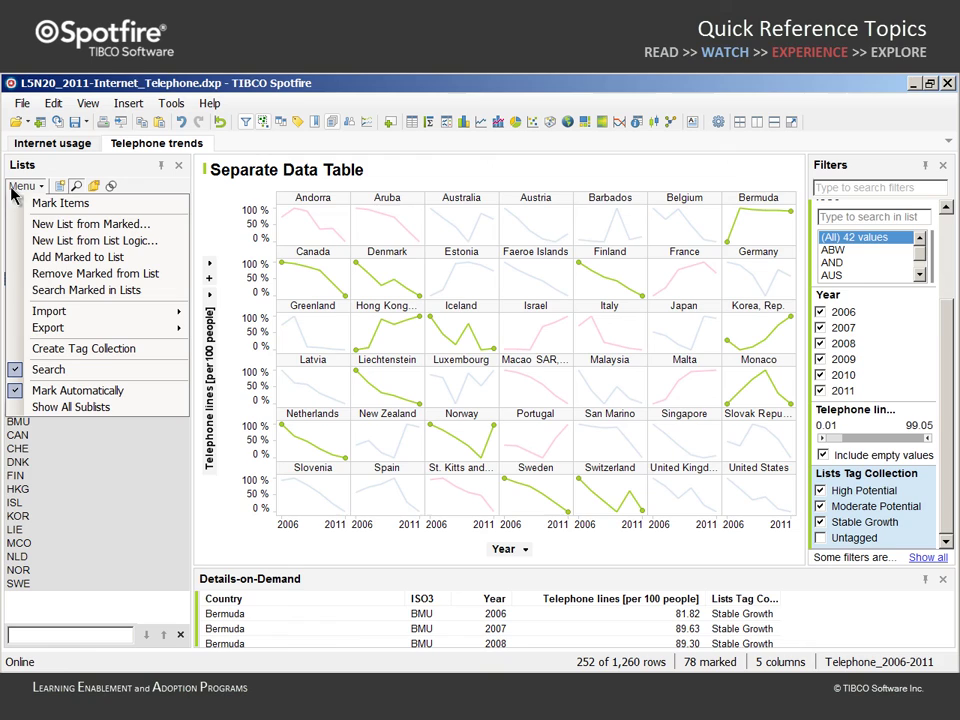